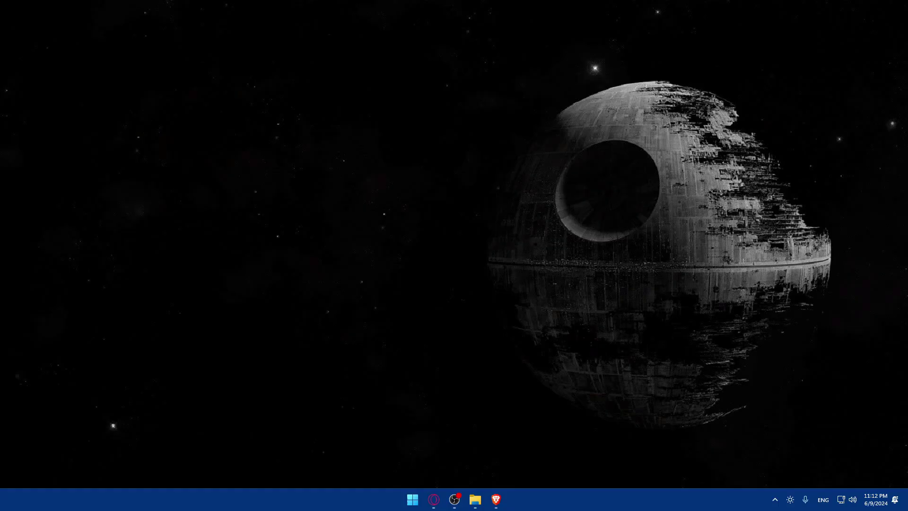
Step: Load demo.prestashop.com in Brave and switch the live demo to the back office
left_click(496, 499)
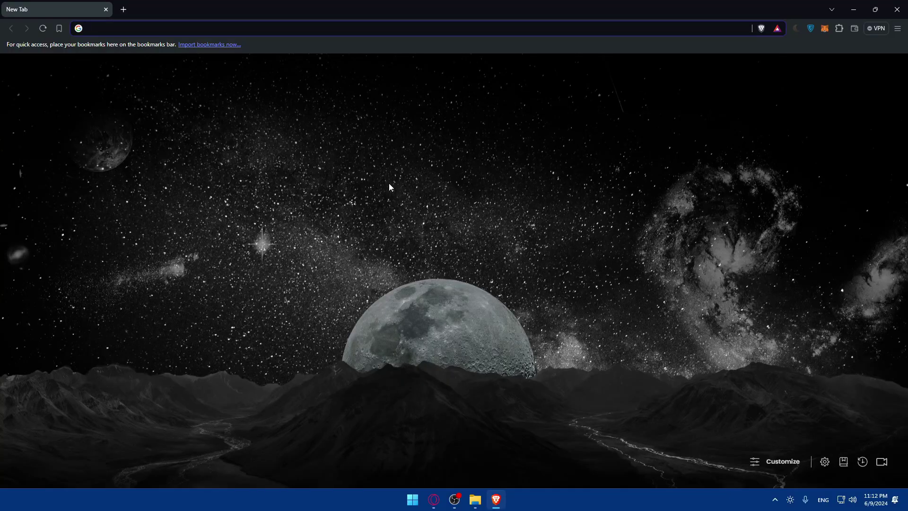
type("https://demo.prestashop.com/#/en/front")
key("Return")
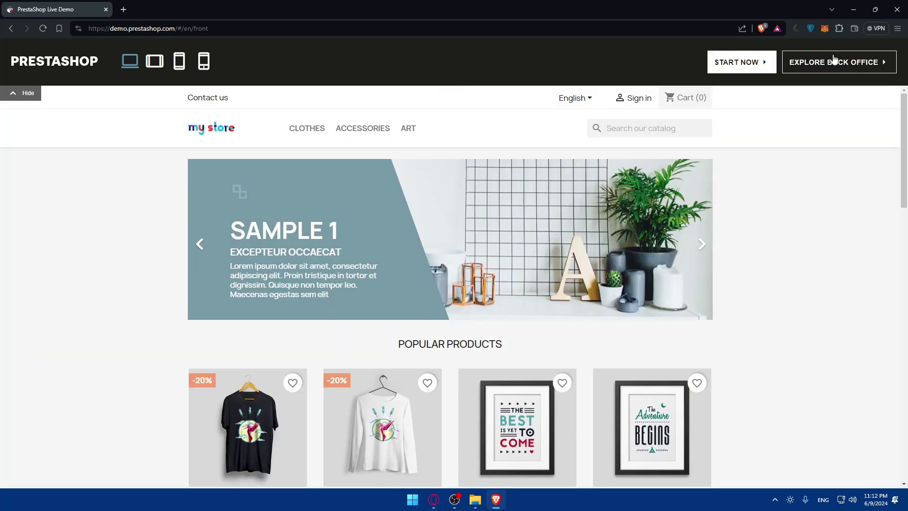
left_click(834, 59)
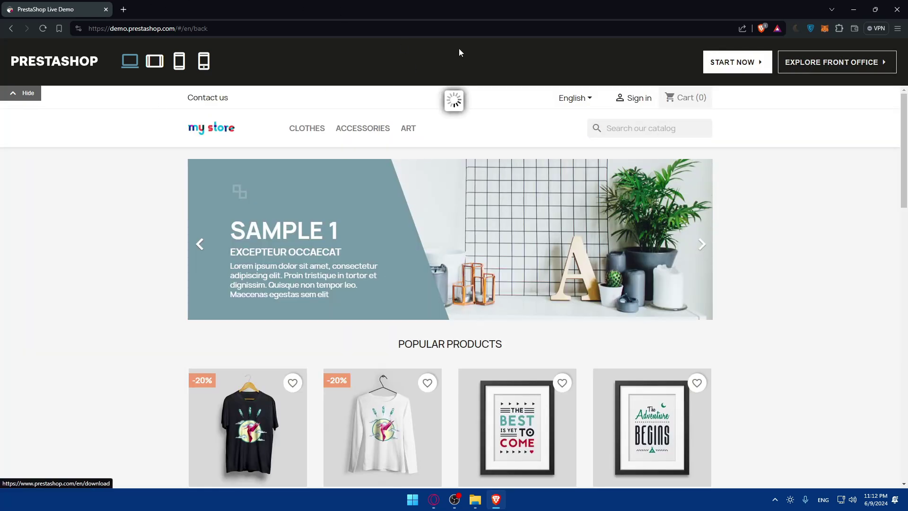
Step: Go to prestashop.com in a new browser tab
left_click(130, 13)
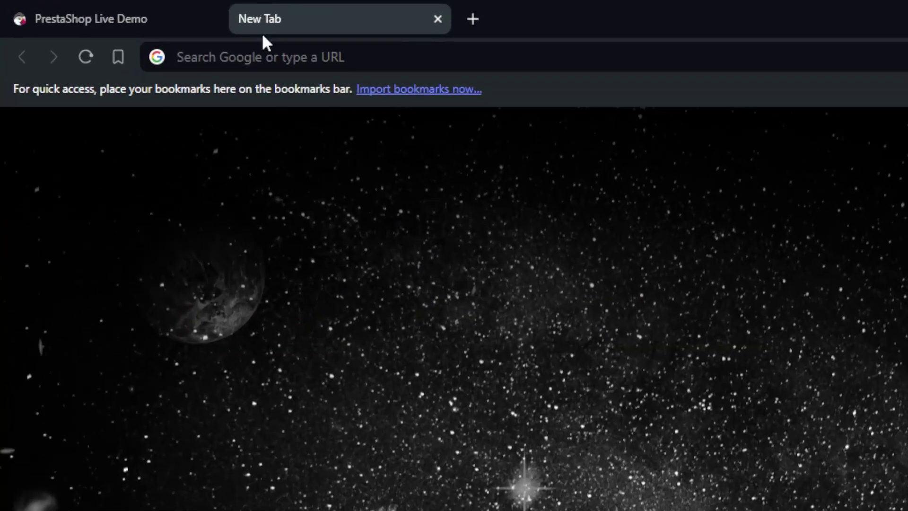
left_click(129, 28)
type("pres")
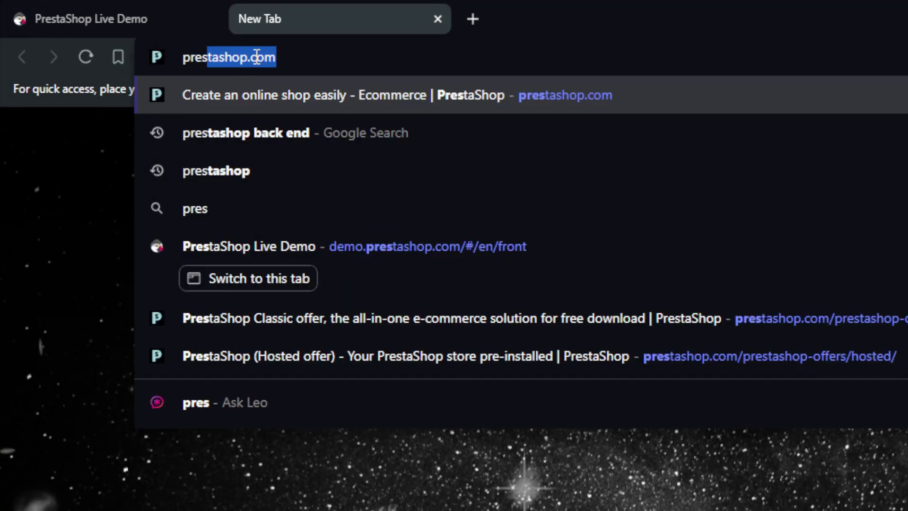
key("Return")
Step: Open the PrestaShop offers page and scroll to the Classic, Hosted and Custom cards
scroll(523, 211, "down", 3)
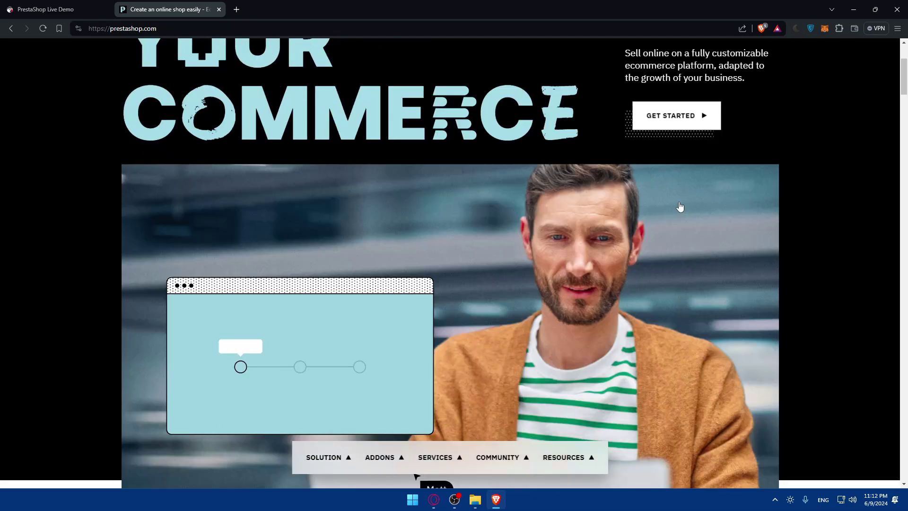
left_click(676, 114)
scroll(299, 338, "down", 2)
scroll(299, 338, "down", 5)
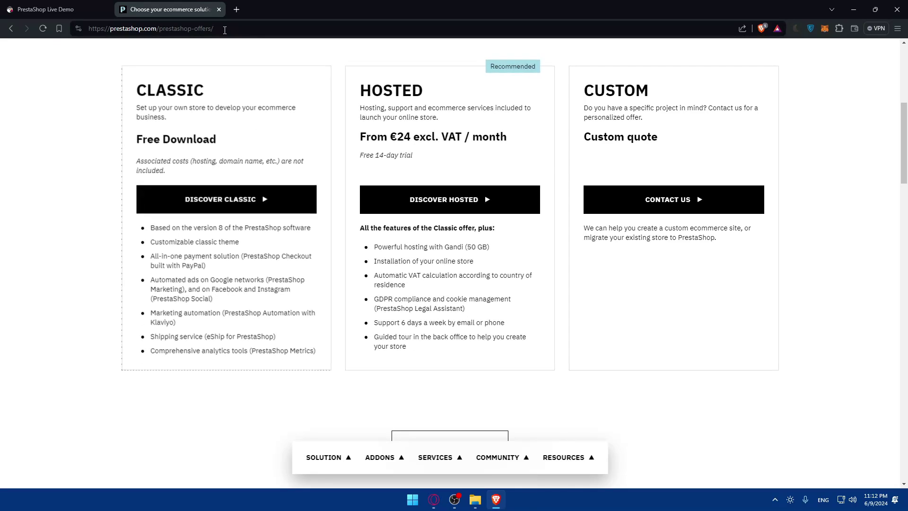
Step: Google 'install prestashop on localhost' in a new tab and open the help-center local installation article
left_click(237, 10)
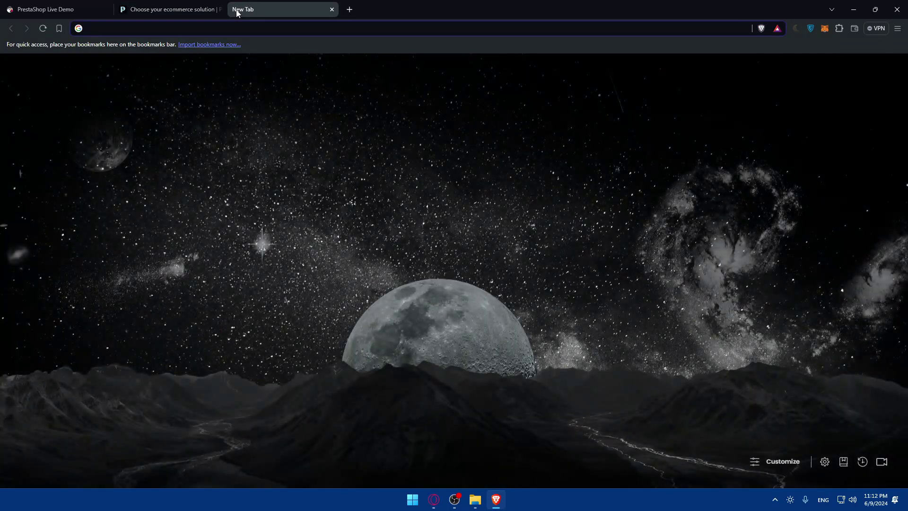
type("install")
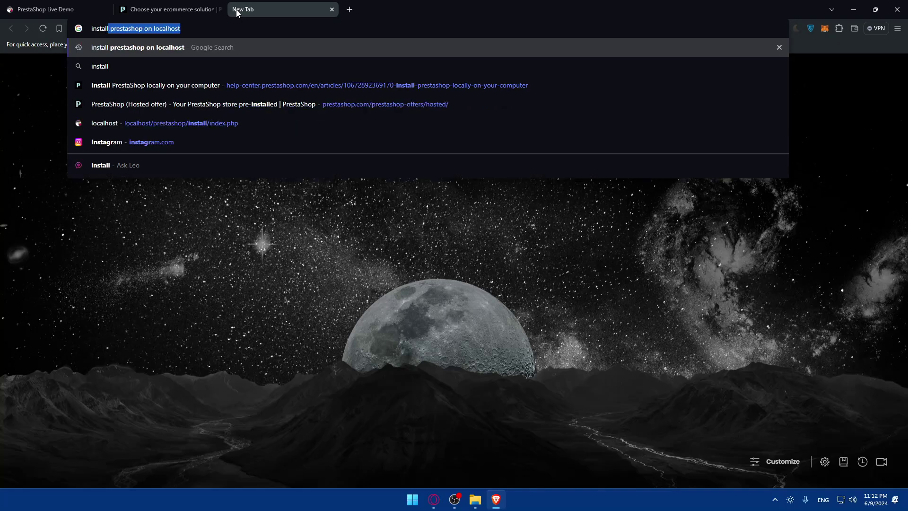
type(" pre")
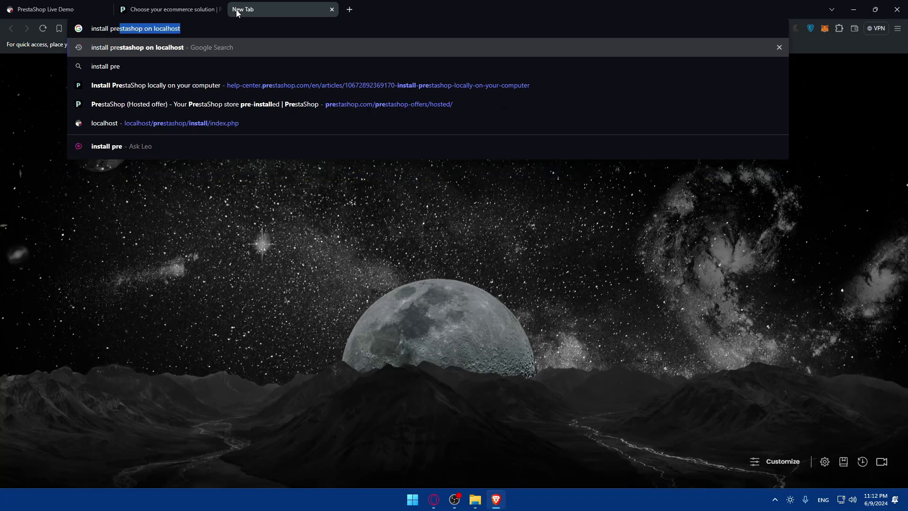
key("Return")
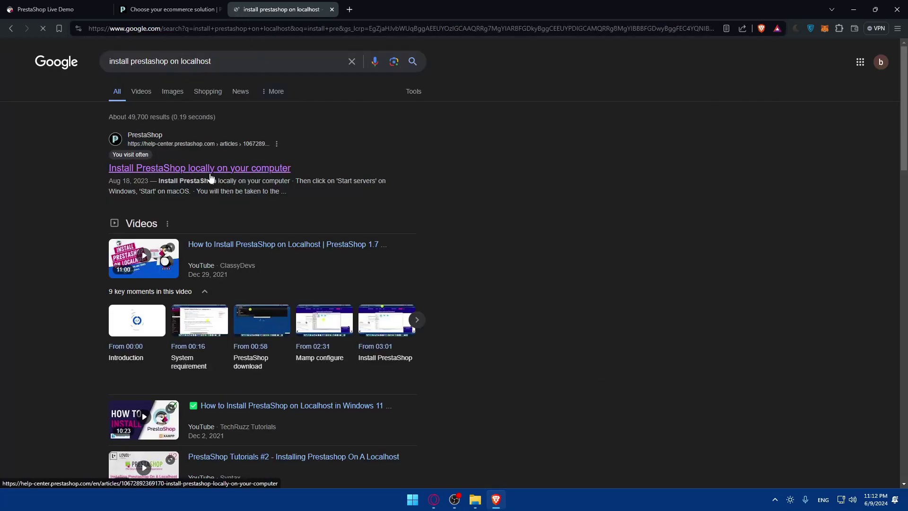
left_click(208, 172)
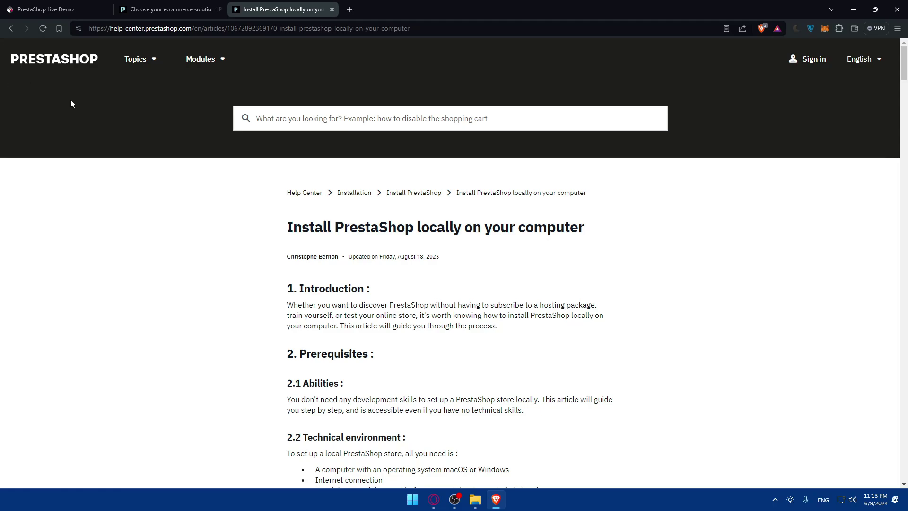
Step: Highlight the installation Steps list, then read down the article to the Back Office card
scroll(478, 260, "down", 5)
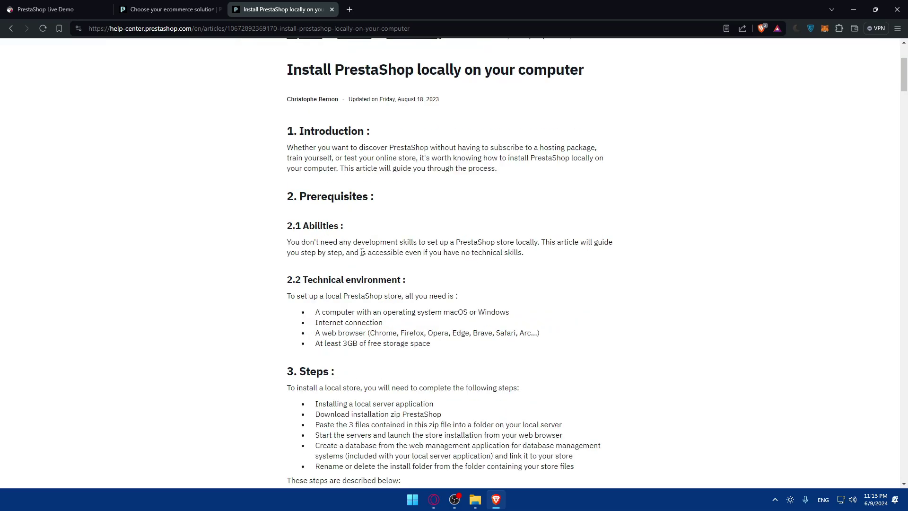
left_click_drag(313, 325, 515, 377)
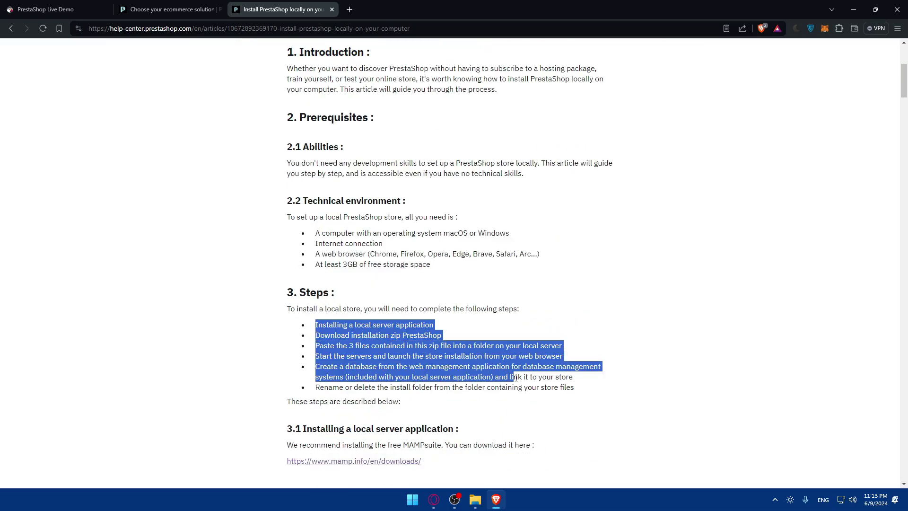
scroll(565, 319, "down", 3)
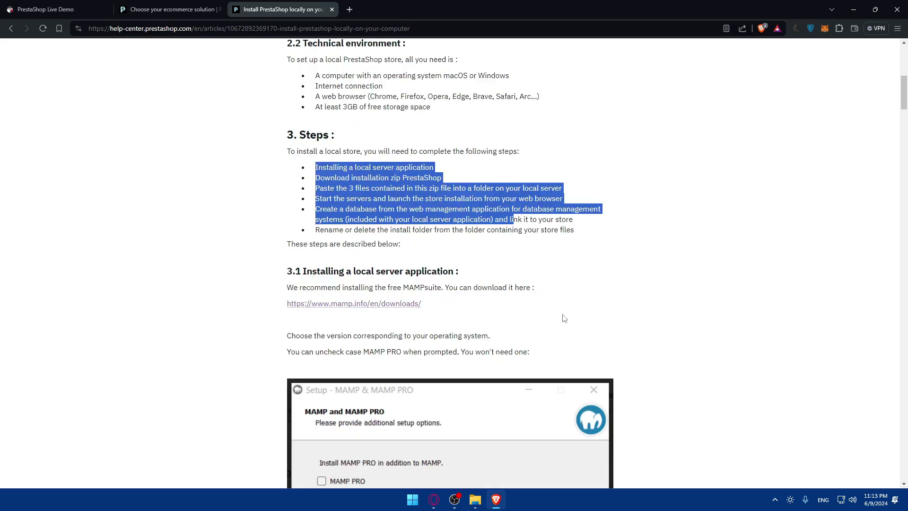
scroll(543, 311, "down", 5)
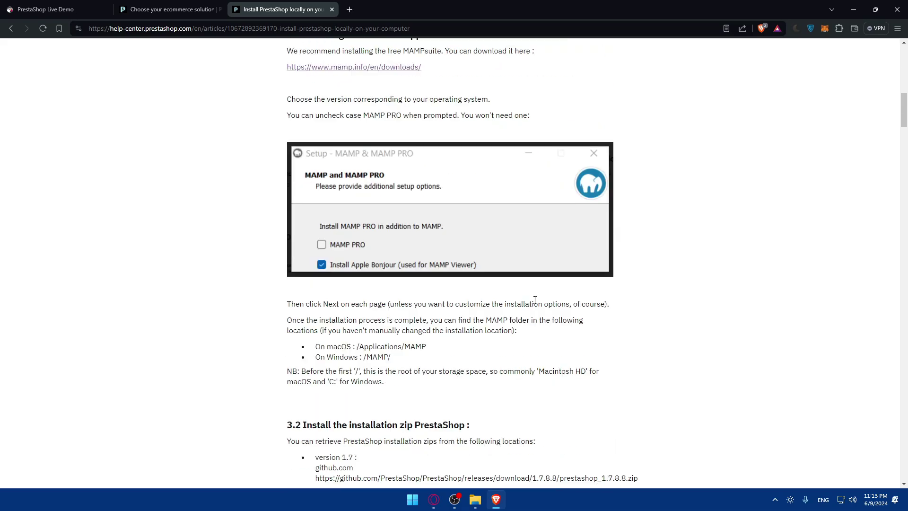
scroll(535, 301, "down", 20)
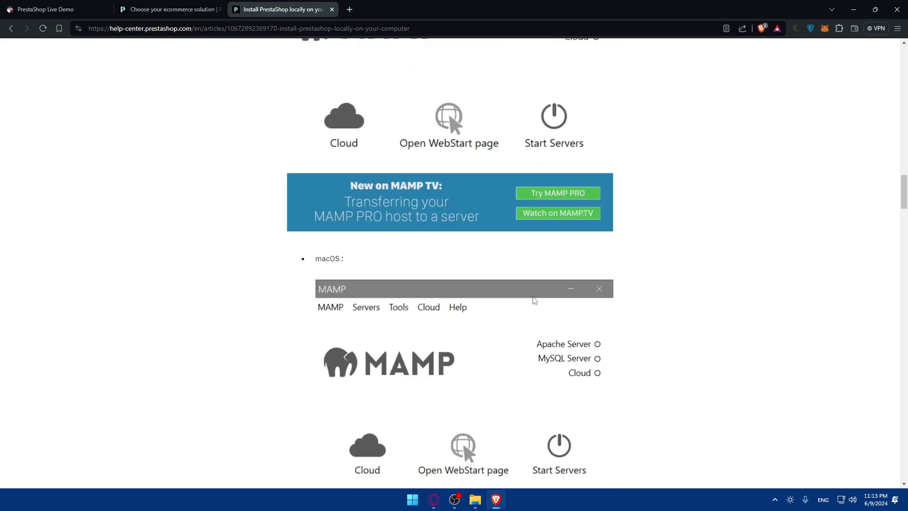
scroll(535, 300, "down", 20)
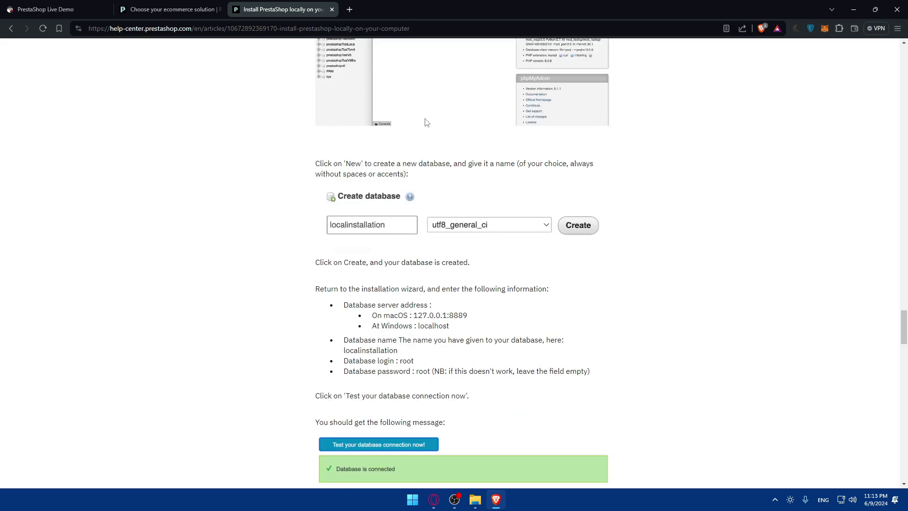
scroll(427, 123, "up", 5)
scroll(412, 73, "down", 7)
scroll(374, 201, "down", 15)
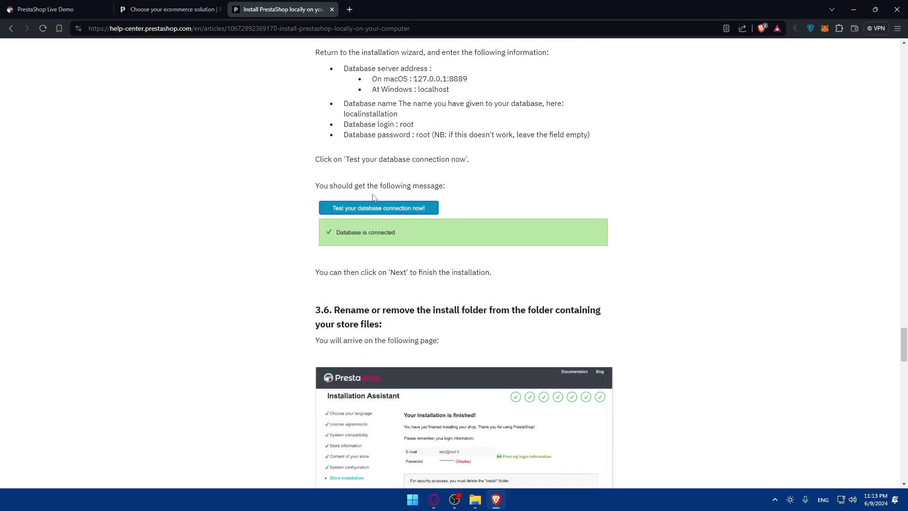
scroll(377, 199, "down", 2)
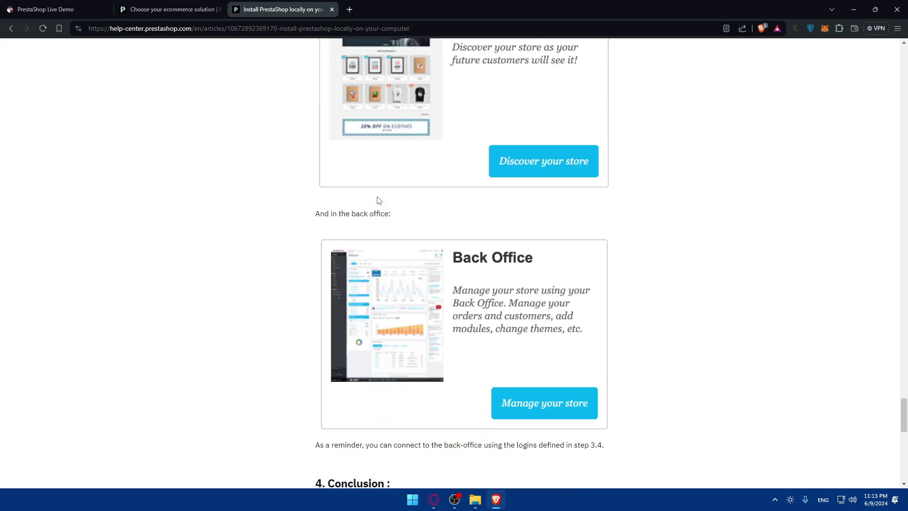
scroll(378, 201, "up", 2)
scroll(529, 223, "down", 2)
Step: Alternate between the article and Live Demo tabs, ending on the prefilled 8.1.0 back-office login
left_click(46, 9)
left_click(488, 309)
left_click(274, 9)
left_click(66, 9)
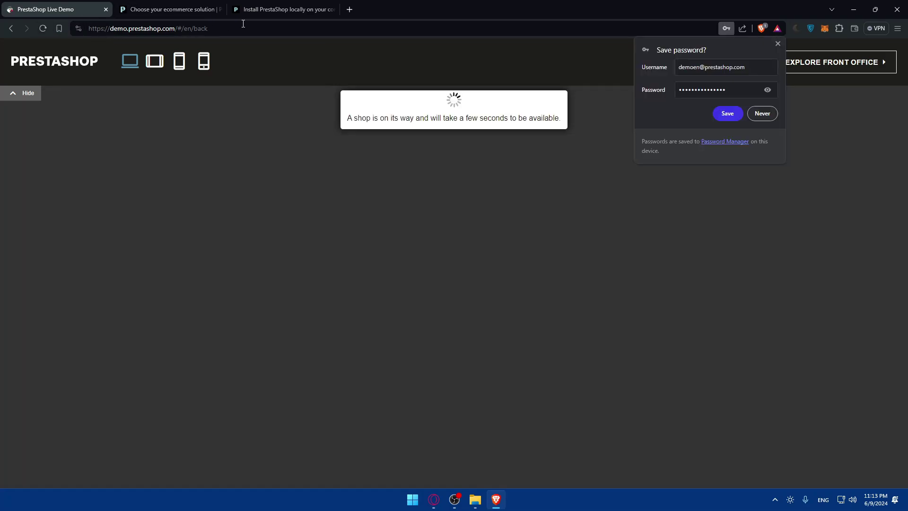
left_click(315, 9)
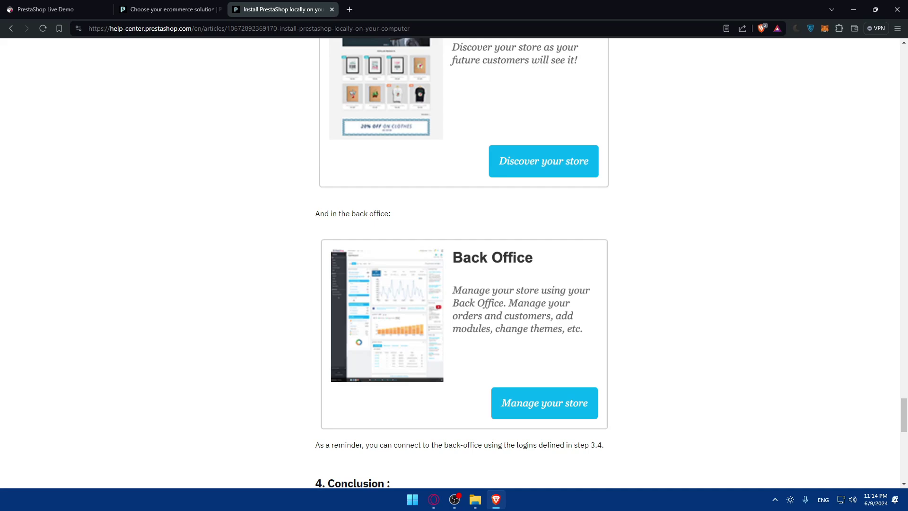
left_click(52, 9)
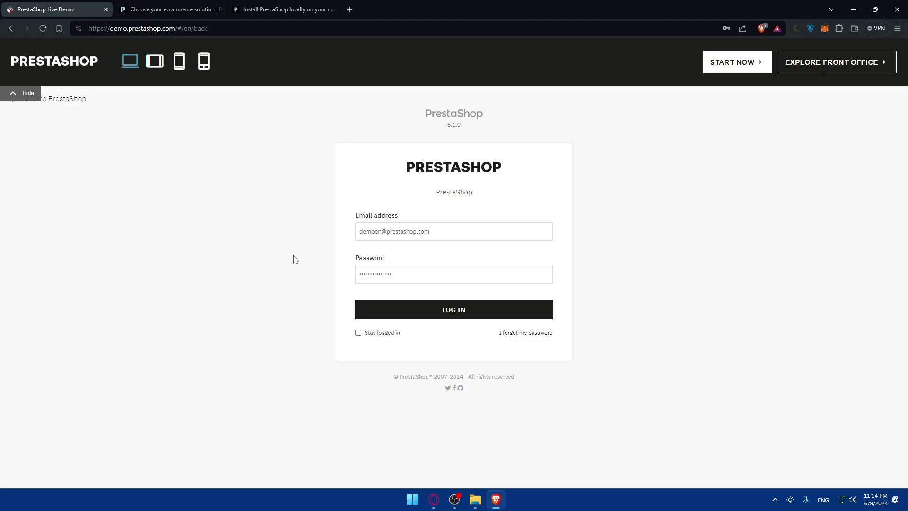
Step: Log into the demo back office and go to Design > Theme & Logo
left_click(488, 315)
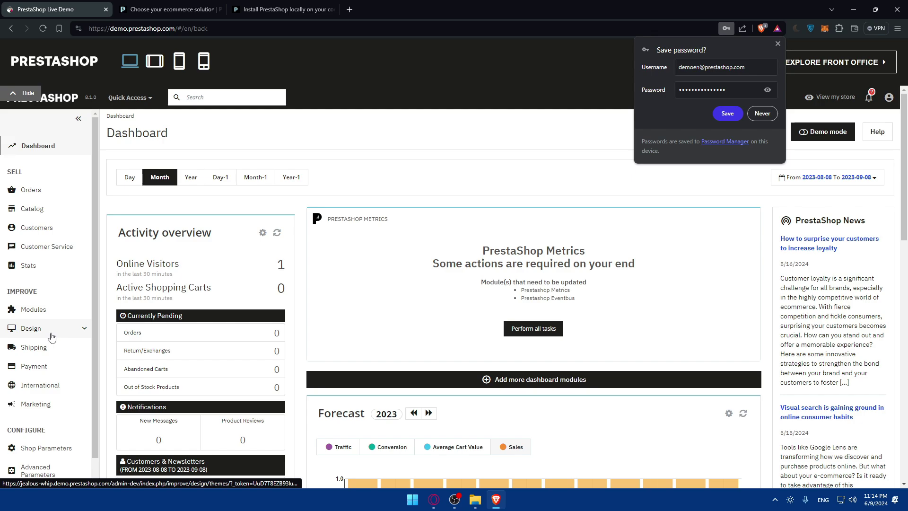
mouse_move(52, 337)
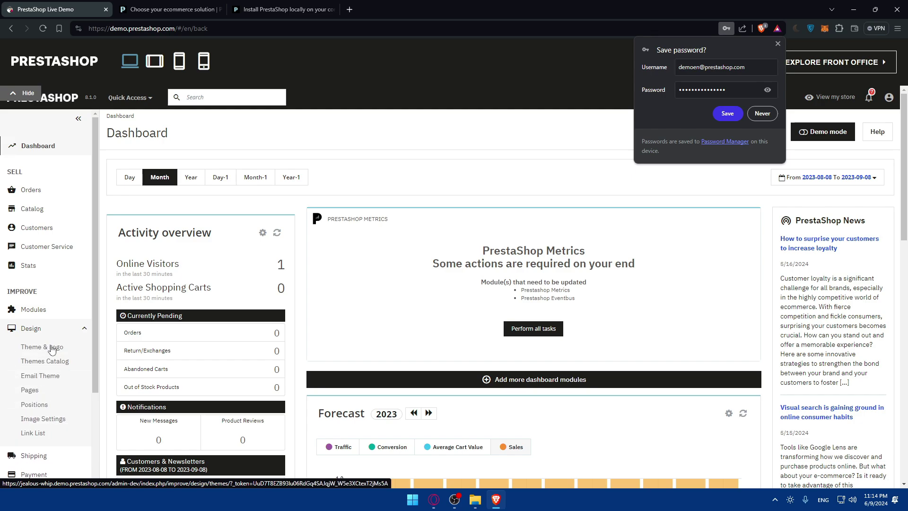
left_click(52, 349)
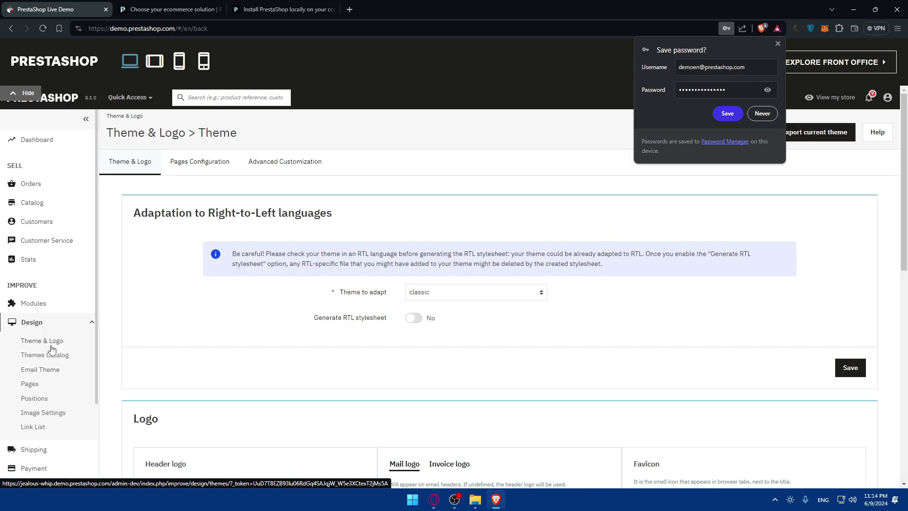
scroll(275, 278, "down", 2)
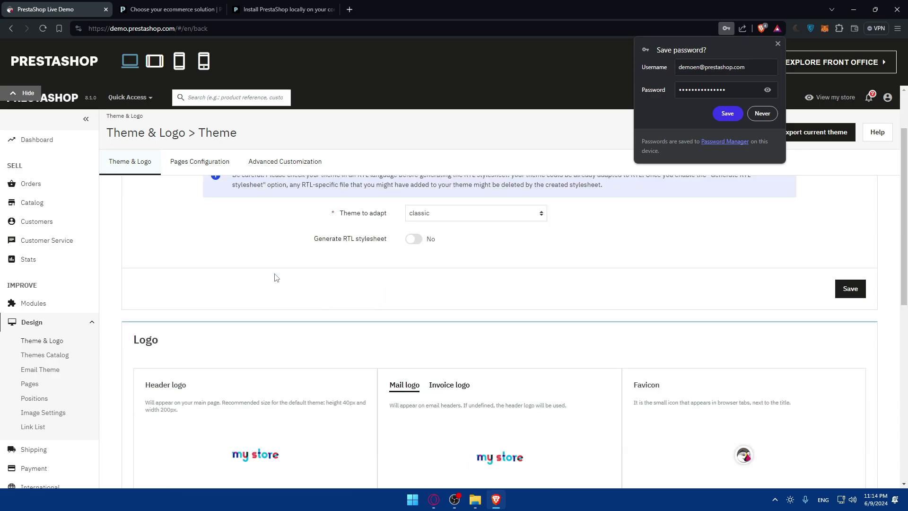
scroll(276, 278, "up", 2)
Step: Dismiss the save-password prompt, check the Theme to adapt list, and scroll to the logos
left_click(778, 44)
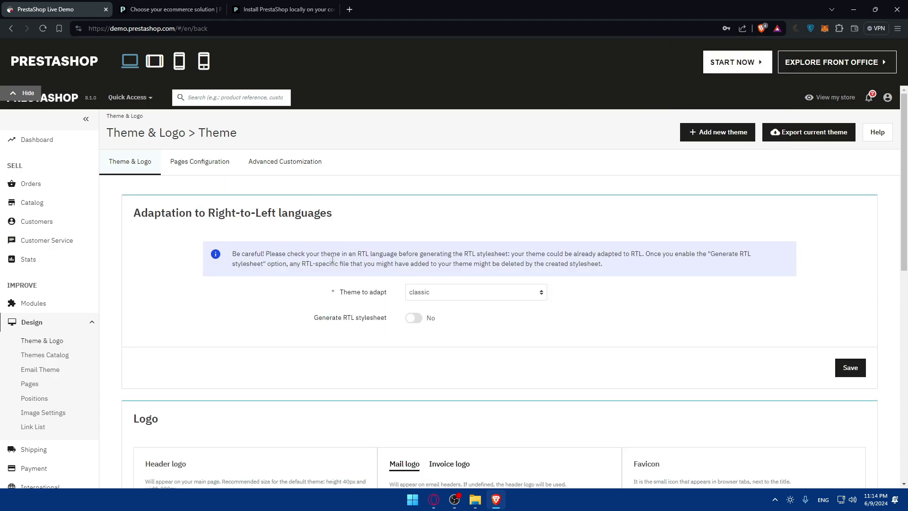
scroll(375, 288, "down", 2)
scroll(391, 227, "up", 2)
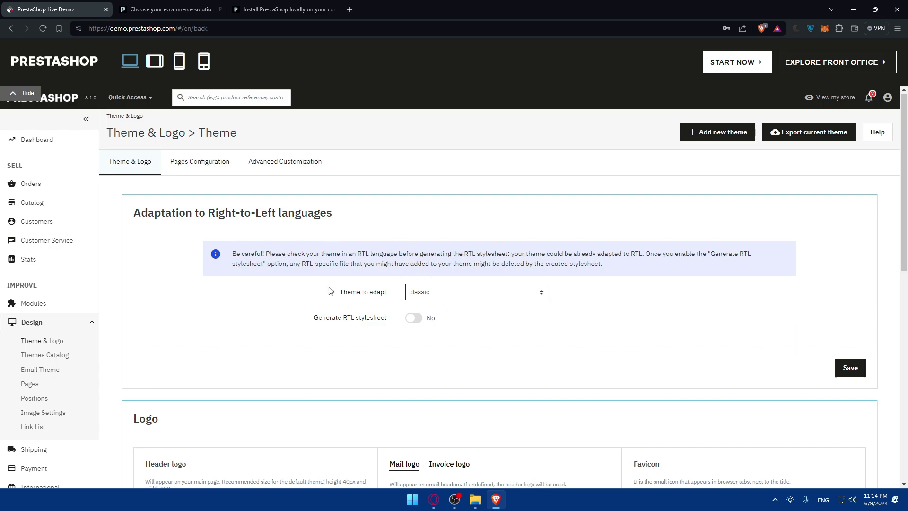
left_click(441, 293)
left_click(440, 297)
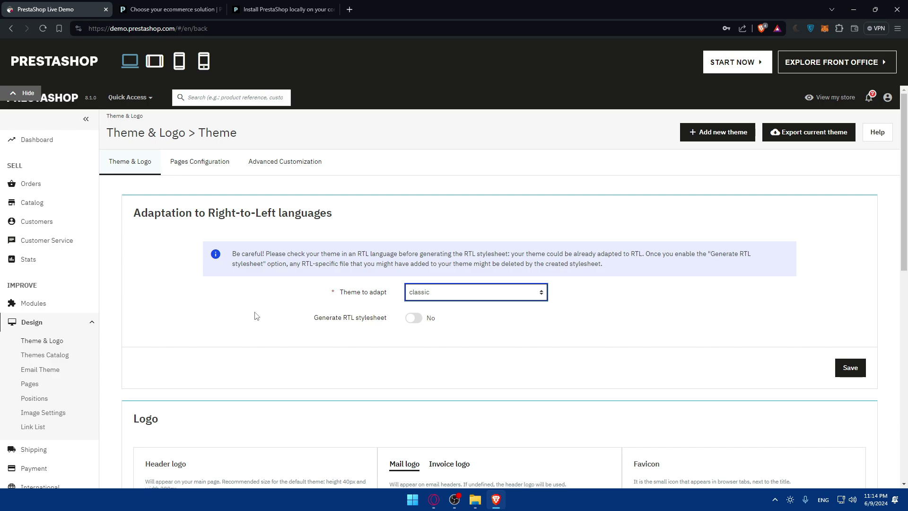
scroll(256, 316, "down", 5)
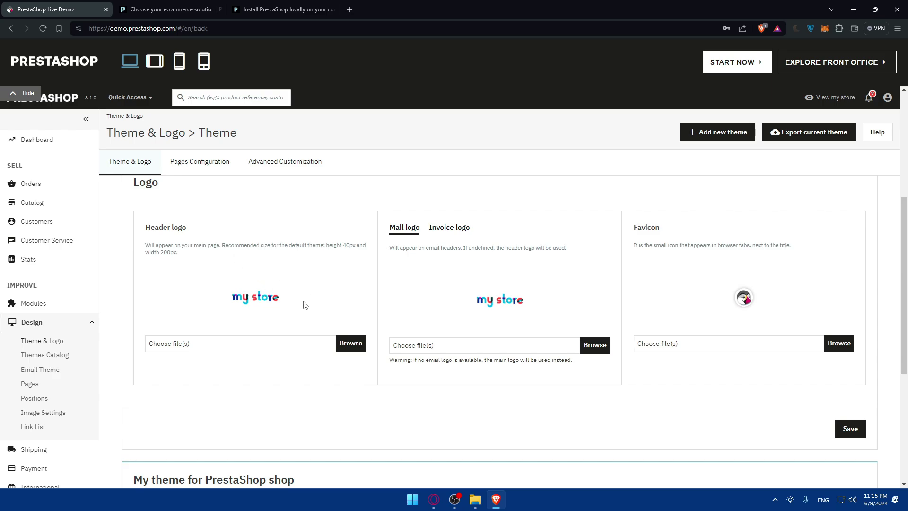
Step: Pick 'wallpaperflare.com_wallpaper (2).jpg' as the header logo file, cancelling the favicon file choice
left_click(348, 346)
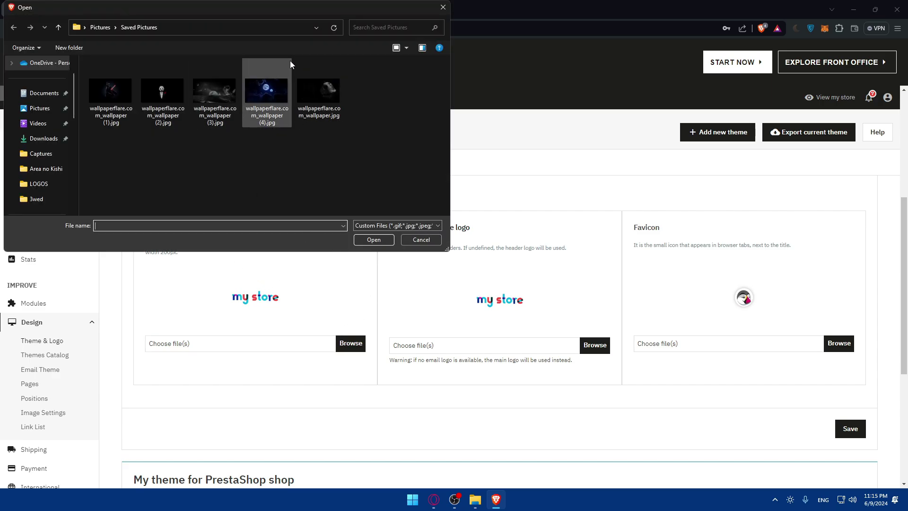
double_click(180, 103)
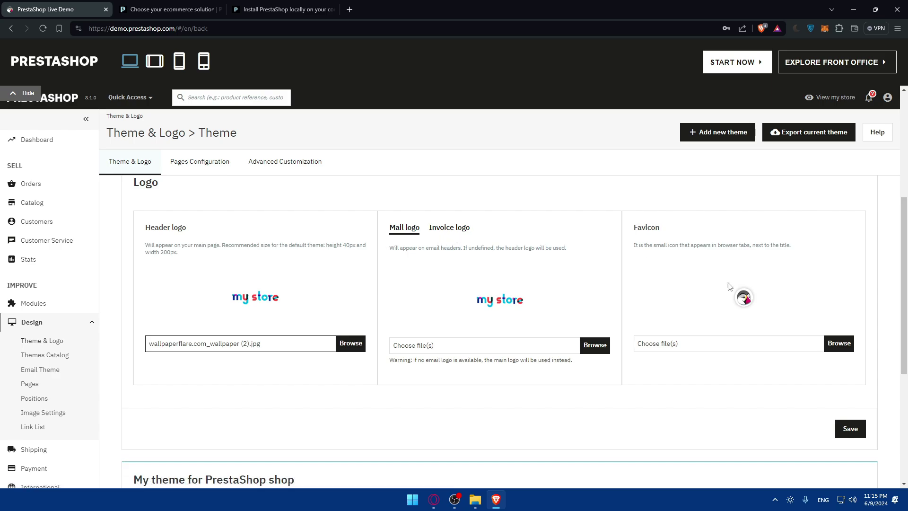
left_click(821, 337)
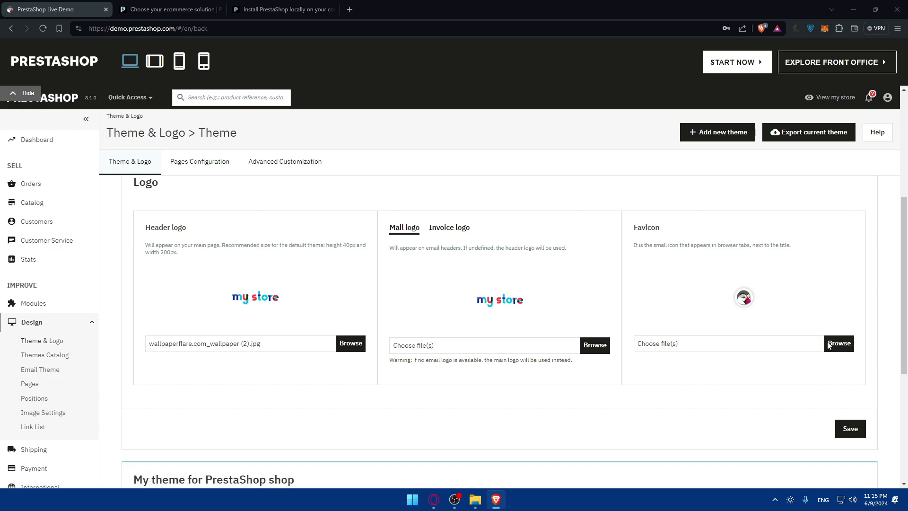
left_click(443, 7)
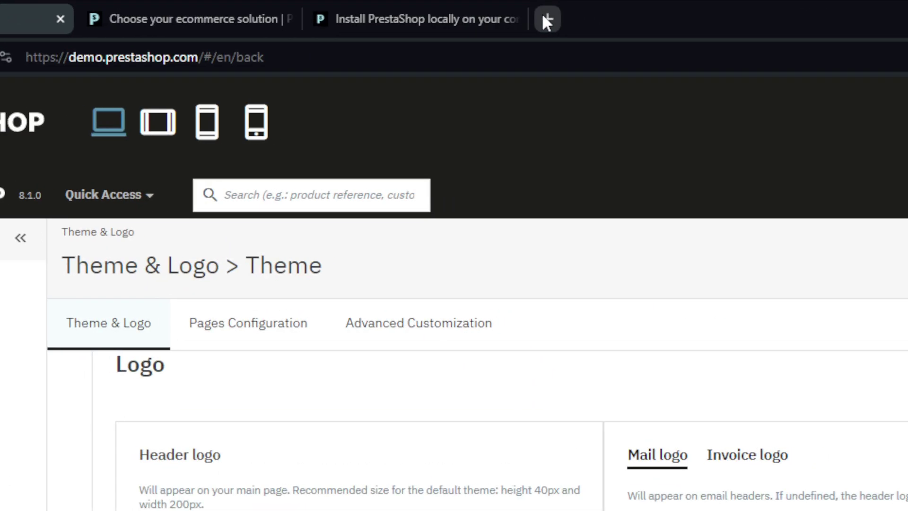
left_click(547, 21)
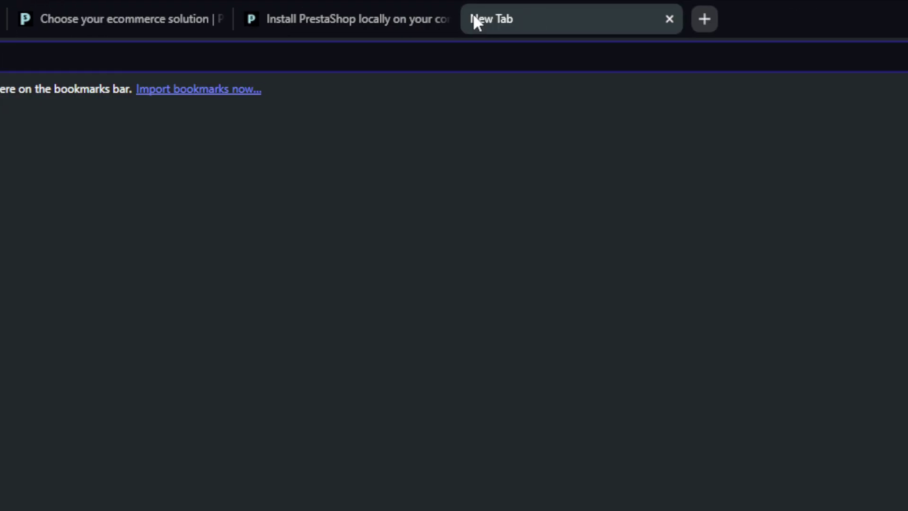
type("gm")
key("Return")
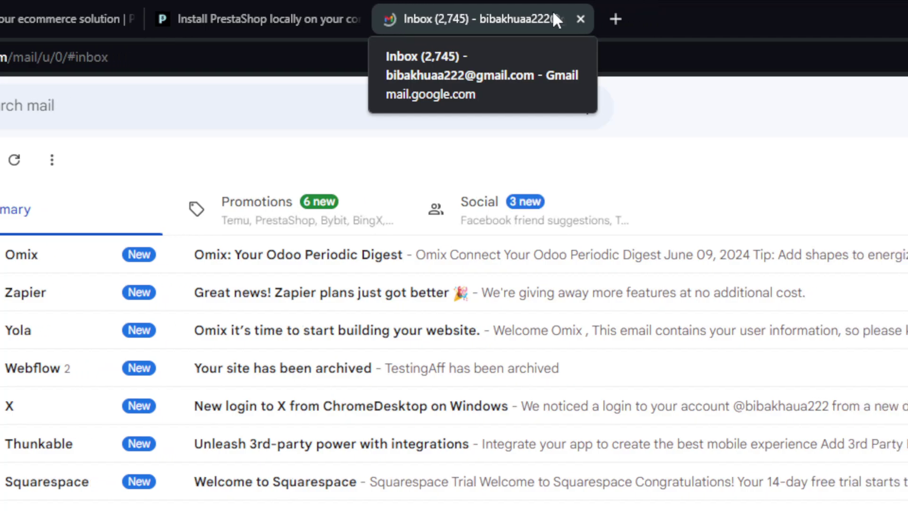
left_click(643, 19)
left_click(418, 19)
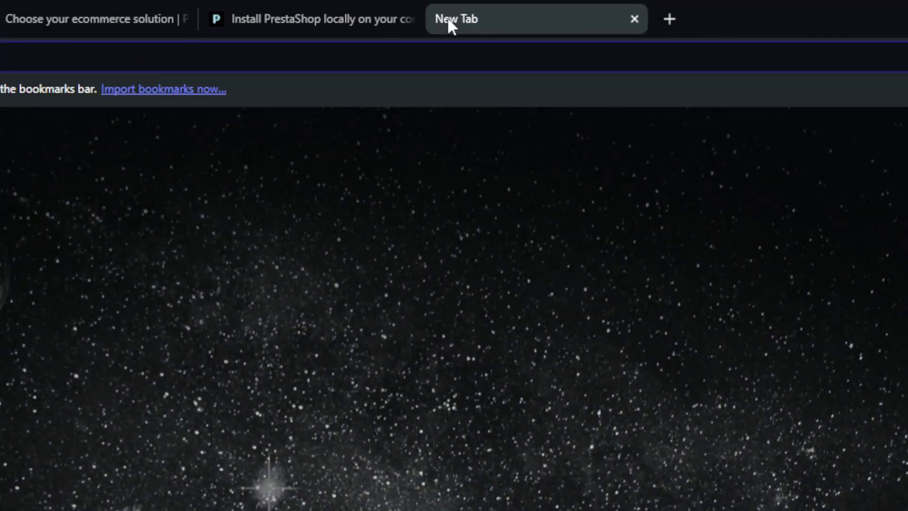
type("goo")
key("Return")
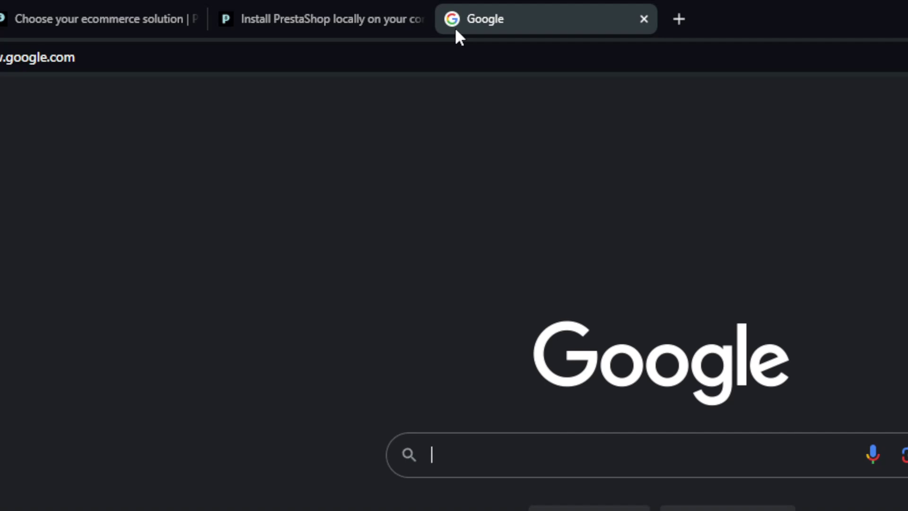
type("*")
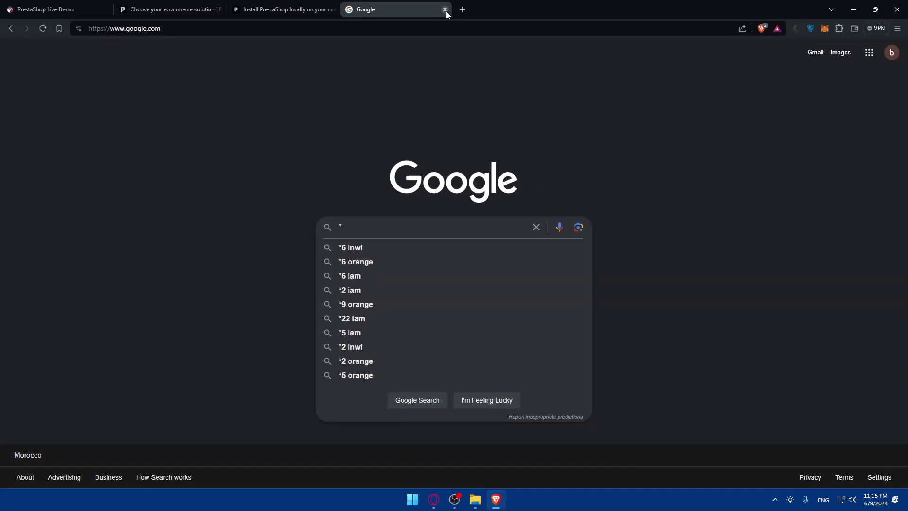
Step: Close the Google tab and scroll the Theme & Logo page down to My theme
left_click(445, 10)
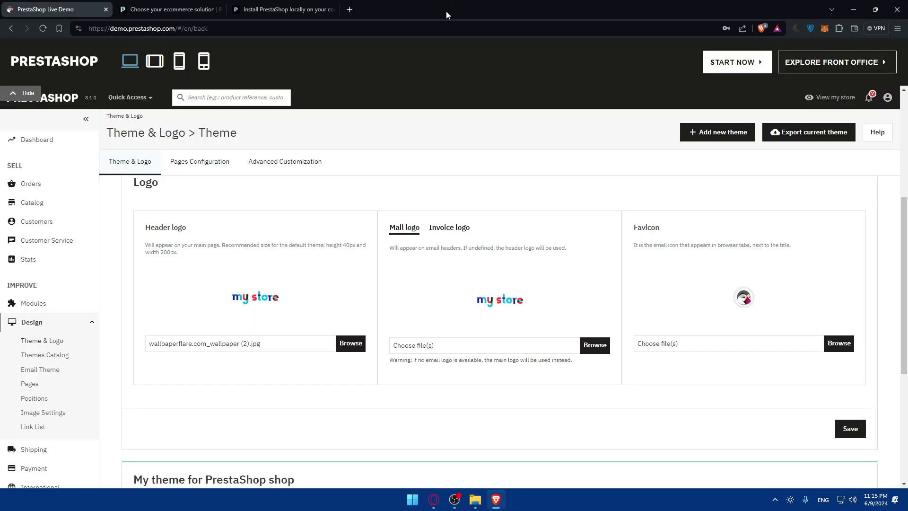
scroll(649, 168, "down", 5)
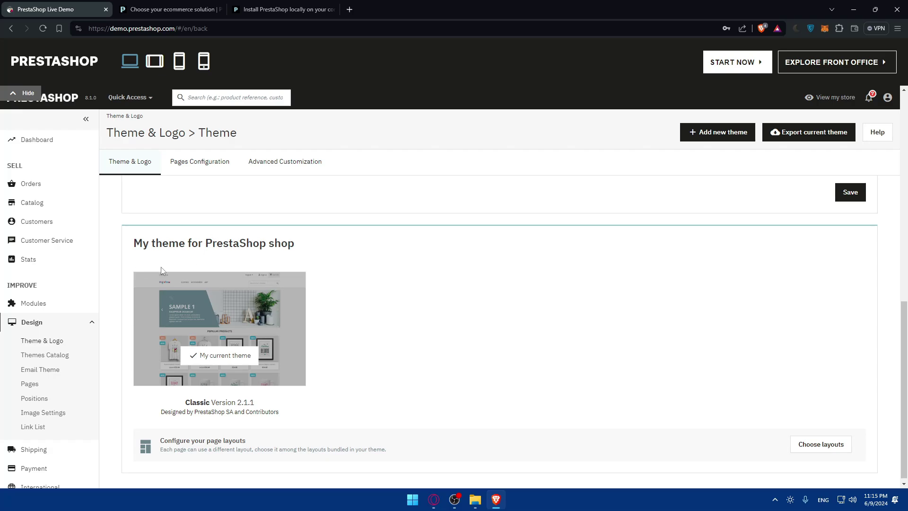
scroll(211, 261, "down", 1)
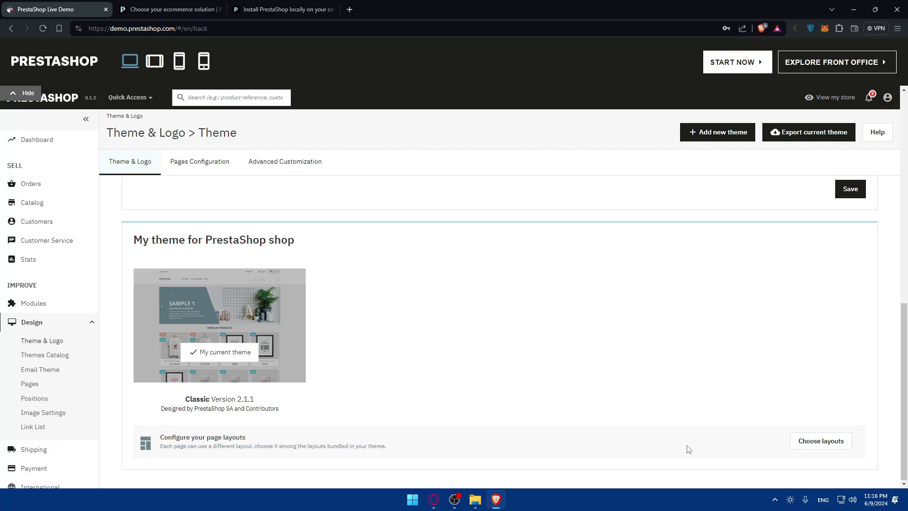
Step: Open Choose layouts for the Classic theme and scroll through the per-page layouts table
left_click(842, 448)
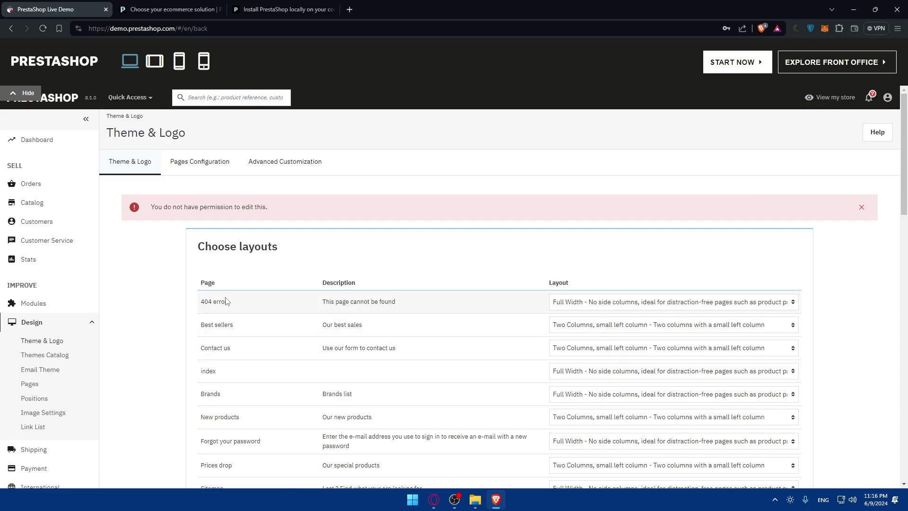
scroll(225, 303, "down", 2)
scroll(223, 315, "down", 3)
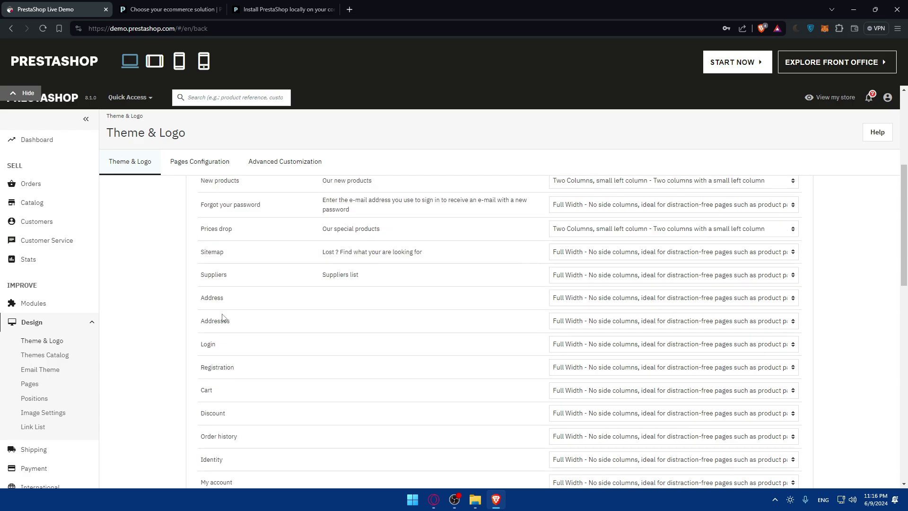
scroll(223, 317, "down", 12)
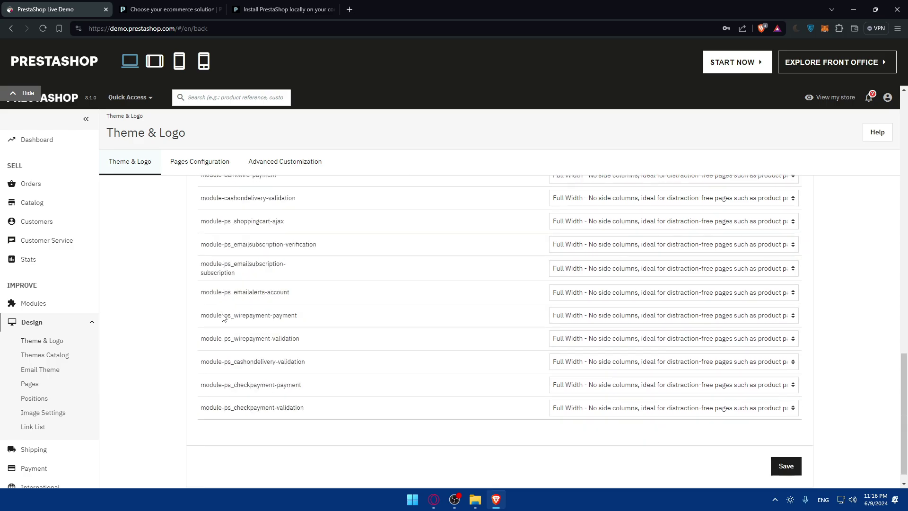
scroll(223, 317, "up", 15)
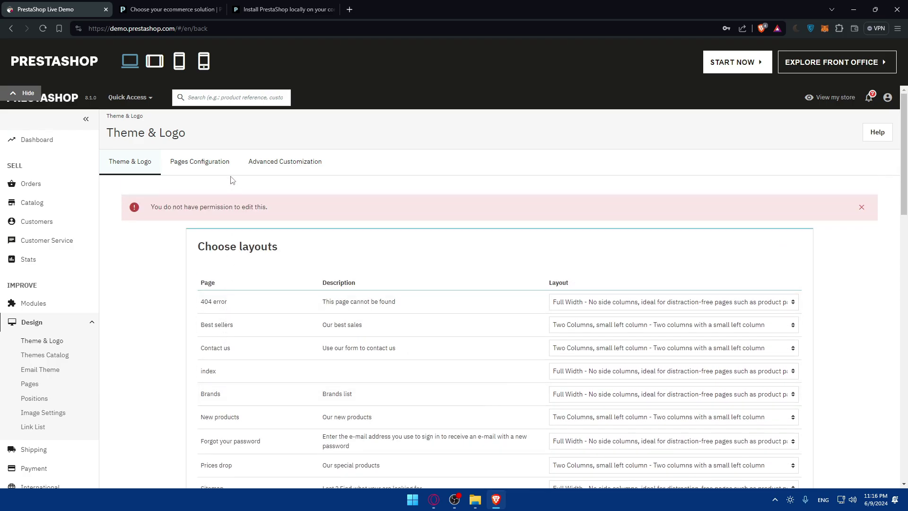
Step: Switch to homepage Pages Configuration and expand the Slider, Menu, Home products and Text block sections
left_click(207, 168)
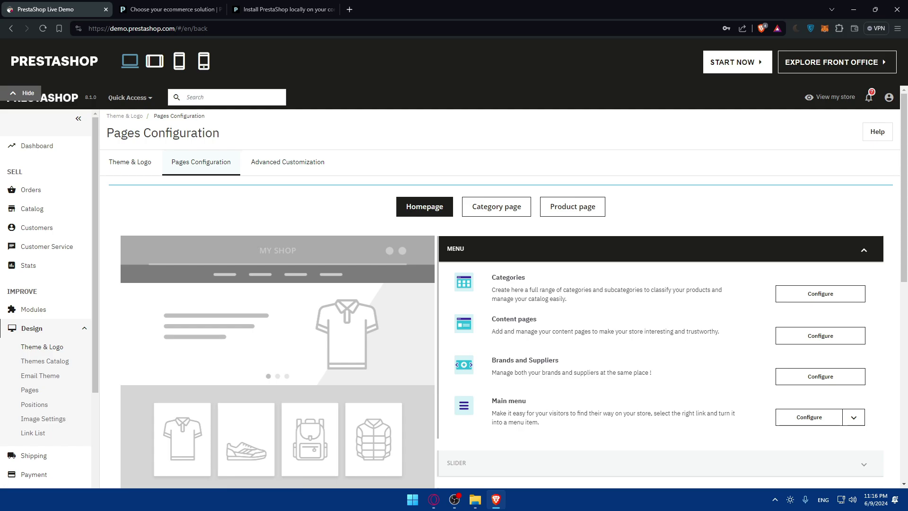
left_click(310, 255)
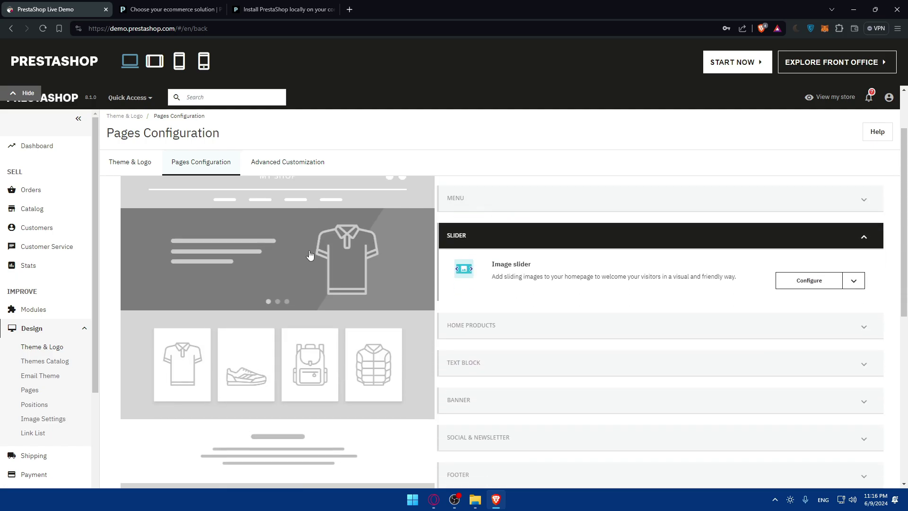
left_click(289, 190)
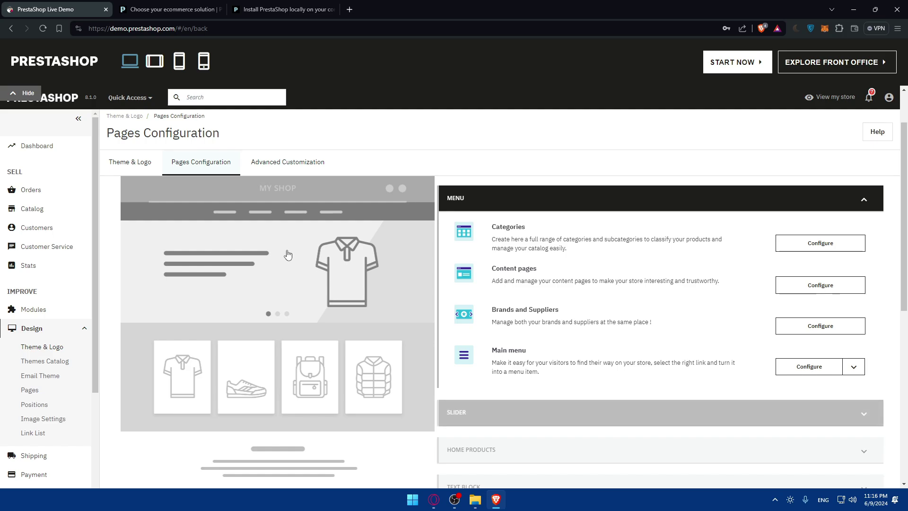
left_click(291, 256)
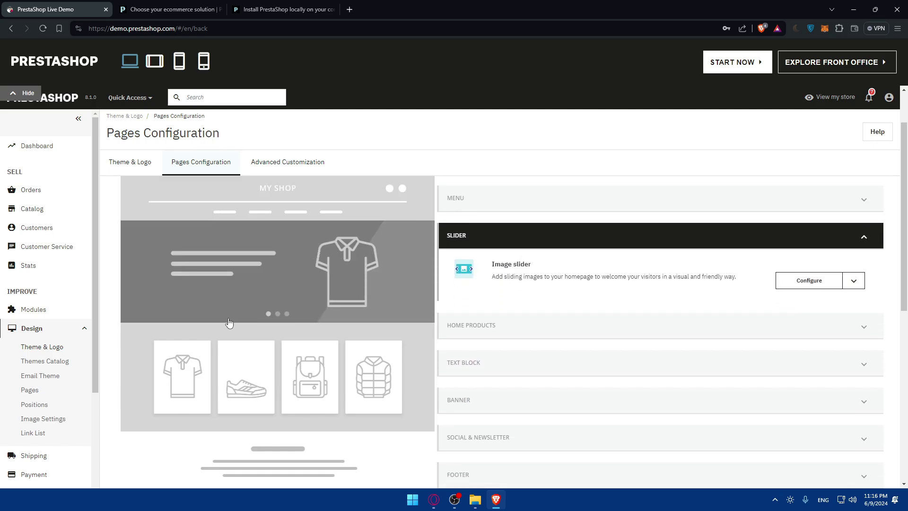
left_click(312, 340)
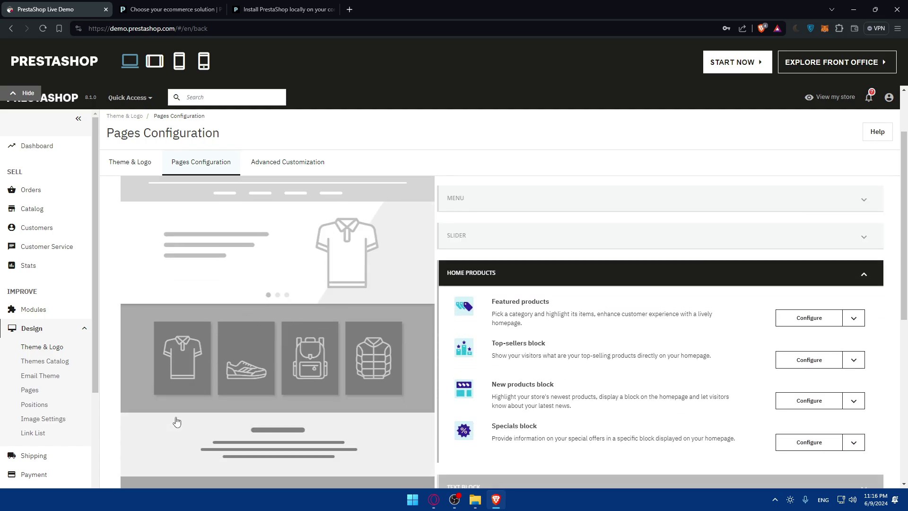
left_click(176, 422)
Step: Revisit the Menu and Slider module sections, collapsing and re-expanding the Menu modules
scroll(265, 345, "down", 2)
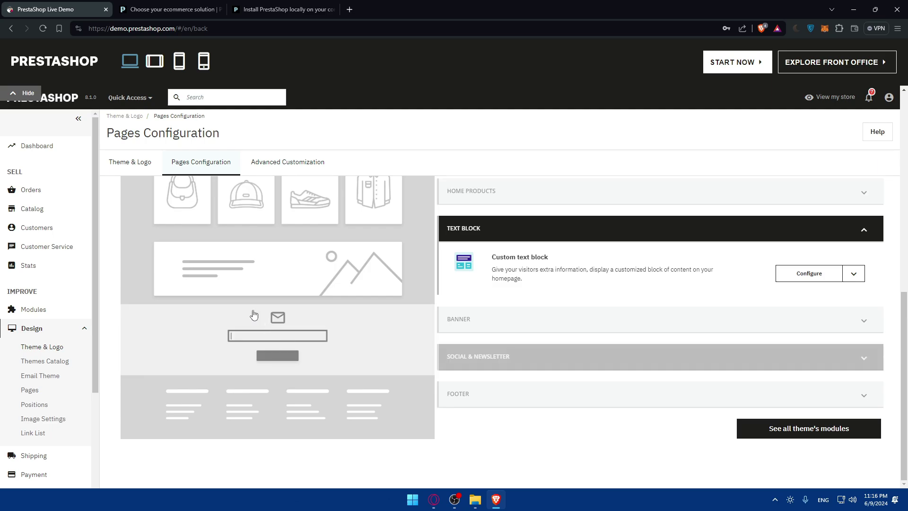
scroll(269, 331, "up", 5)
left_click(270, 273)
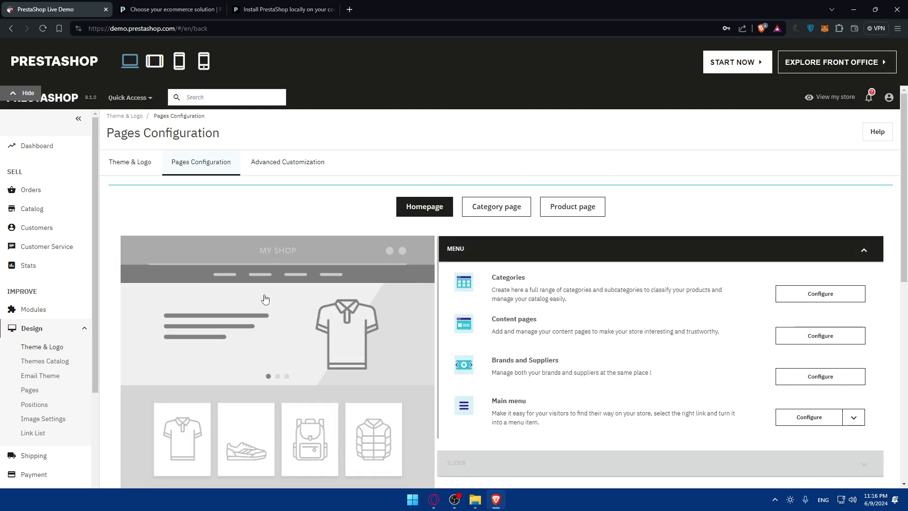
left_click(161, 330)
scroll(165, 284, "down", 1)
left_click(170, 219)
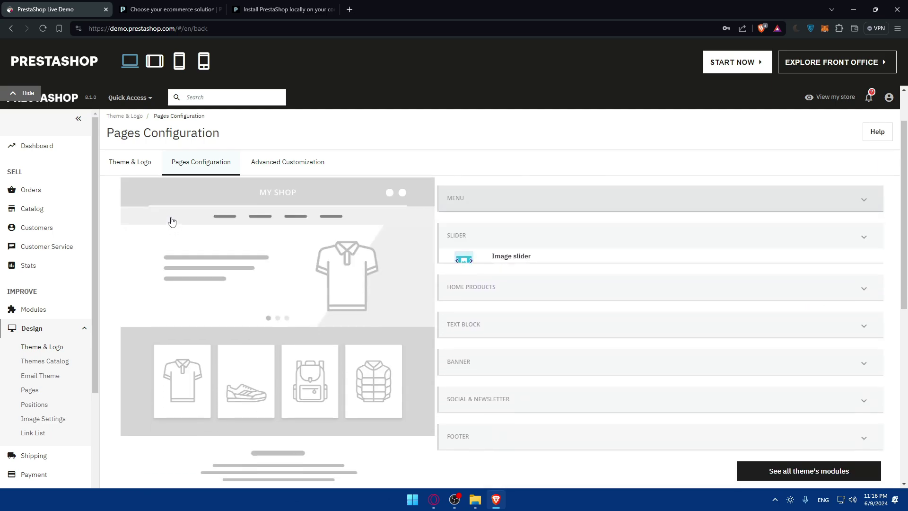
left_click(178, 194)
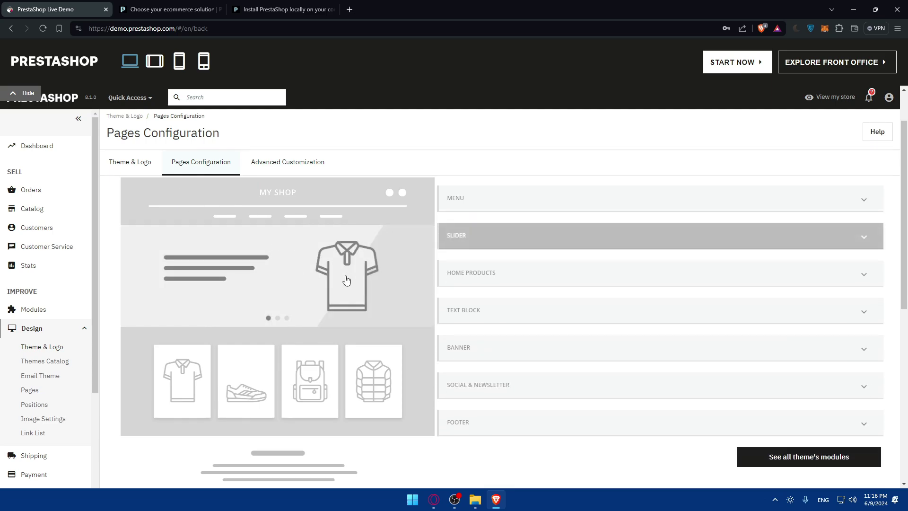
left_click(224, 192)
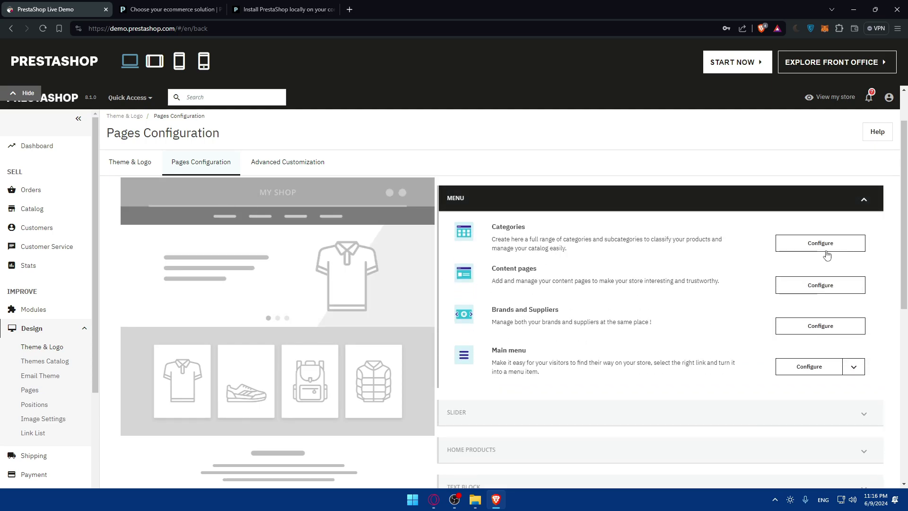
Step: Open the Categories module configuration, scroll its list, and go back to Pages Configuration
left_click(823, 247)
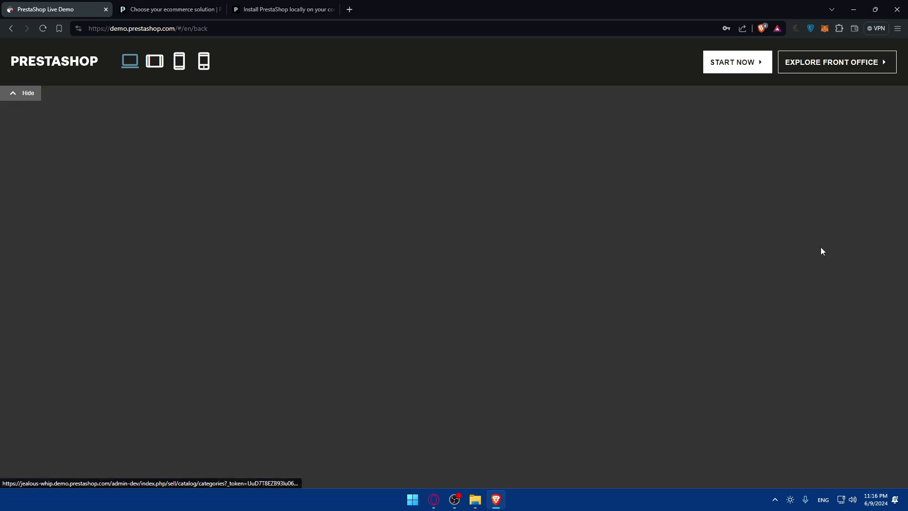
scroll(543, 224, "down", 3)
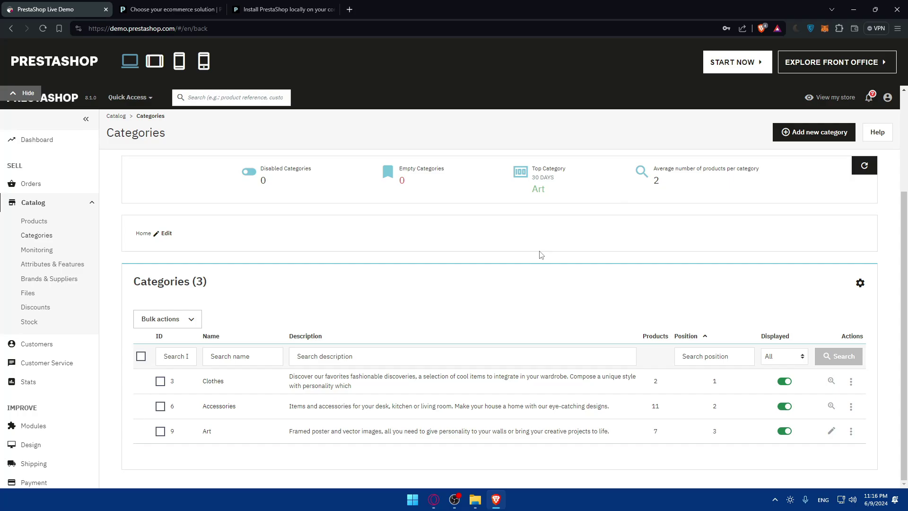
key("alt+Left")
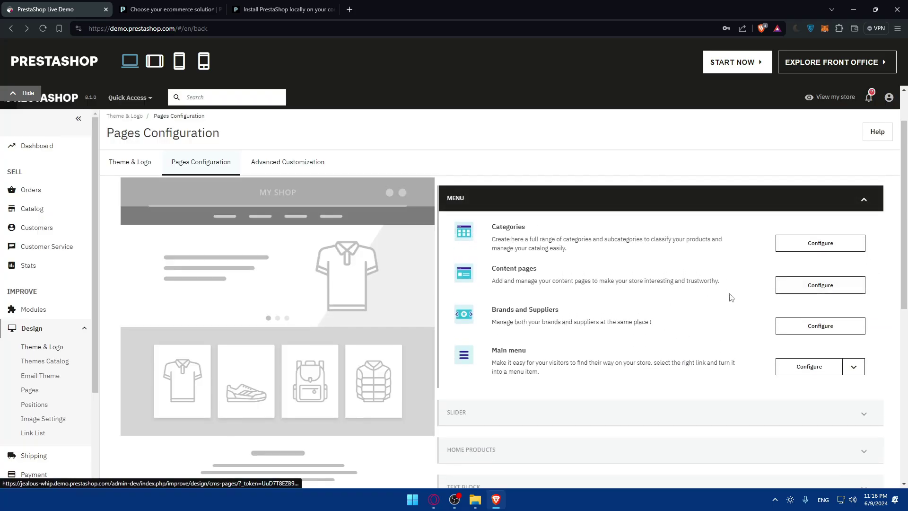
Step: Browse the Content pages list, then return to Pages Configuration
left_click(816, 294)
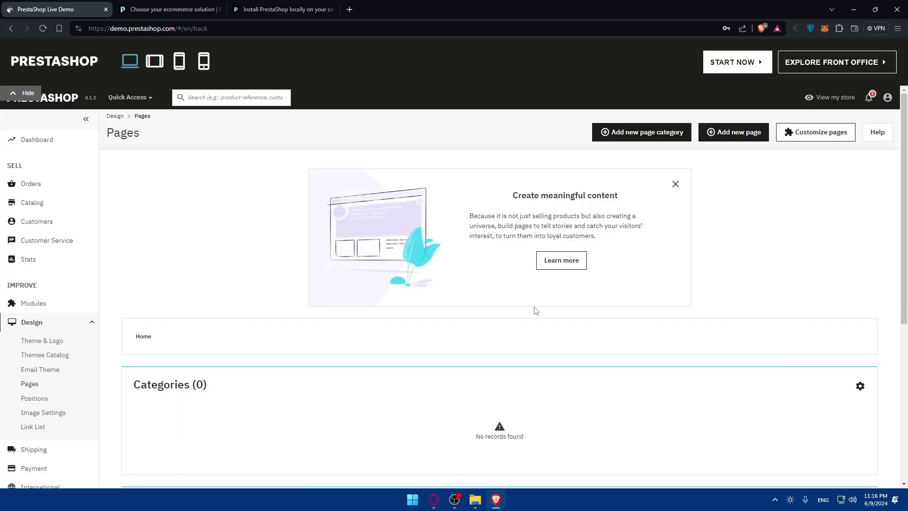
scroll(534, 310, "down", 5)
scroll(534, 310, "down", 1)
key("alt+Left")
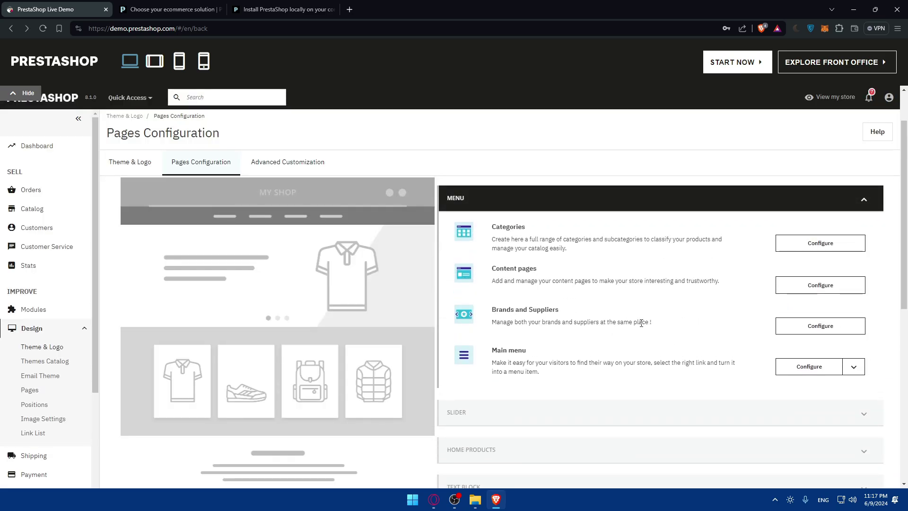
Step: Show the Image slider module and open the live storefront in a new tab
left_click(283, 259)
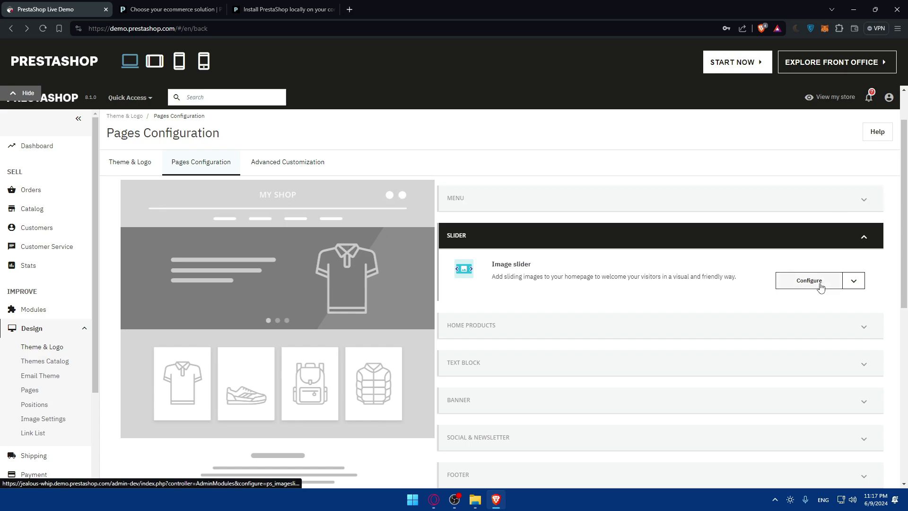
left_click(833, 100)
Step: Close the ecommerce solution and local install guide tabs
left_click(156, 9)
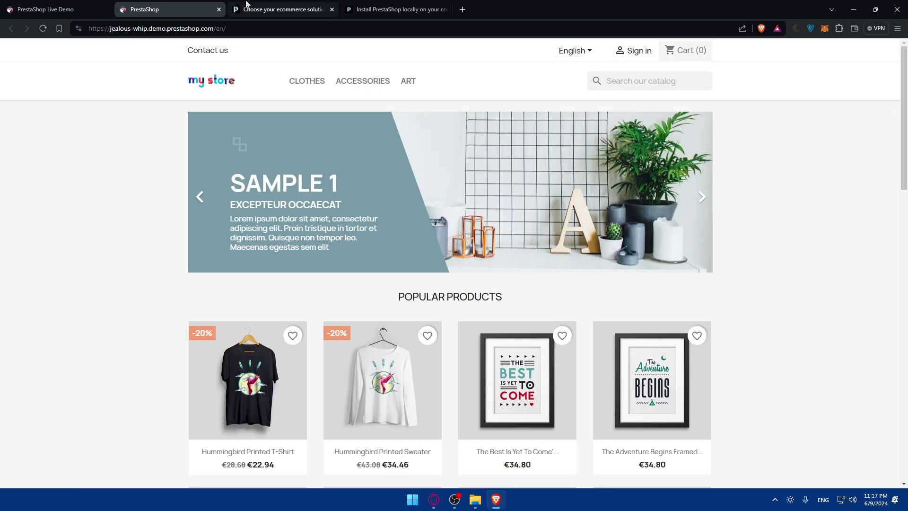
left_click(276, 7)
left_click(332, 9)
left_click(332, 9)
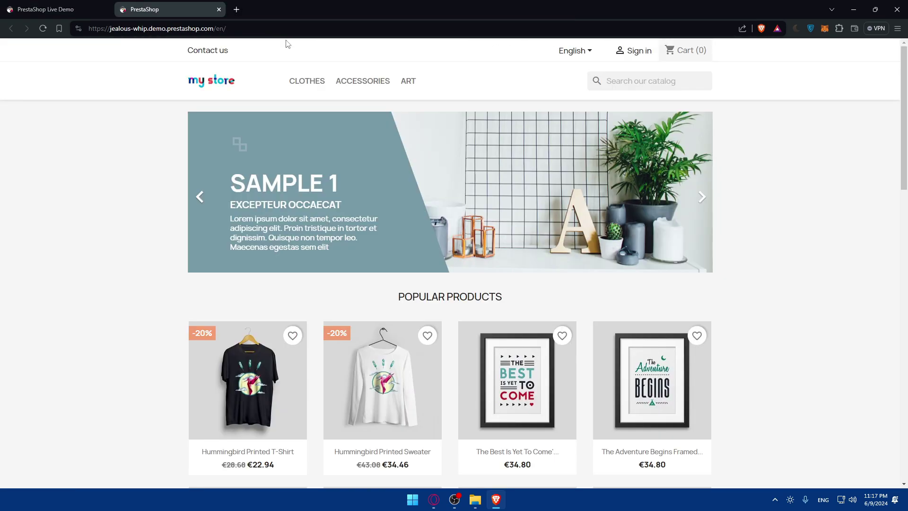
Step: Advance the storefront homepage slider twice to reach Sample 3
scroll(475, 185, "down", 3)
scroll(475, 184, "up", 3)
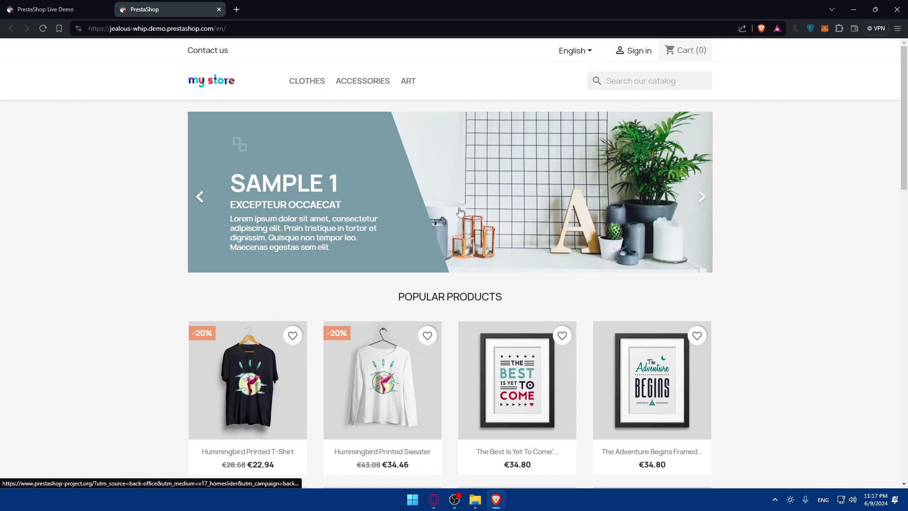
left_click(698, 202)
left_click(698, 203)
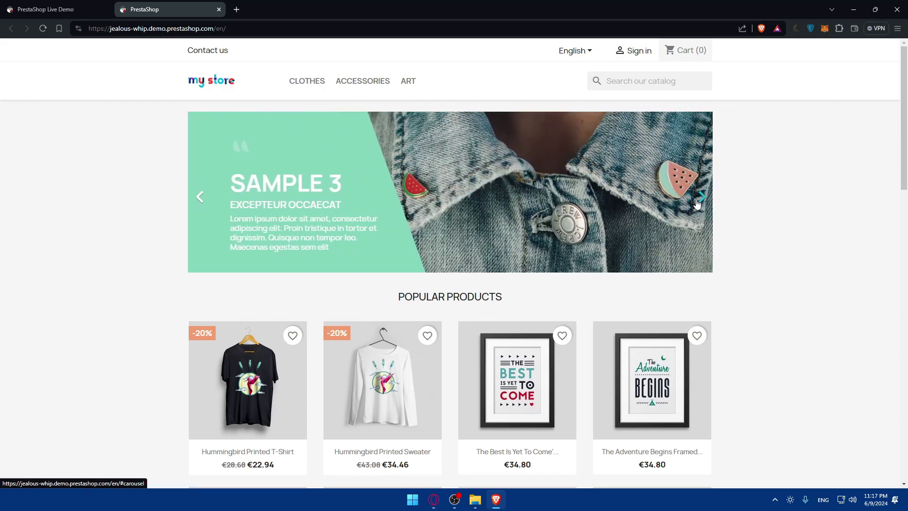
Step: Try the Image slider's Configure in the back office, then return to Pages Configuration
left_click(32, 6)
left_click(812, 281)
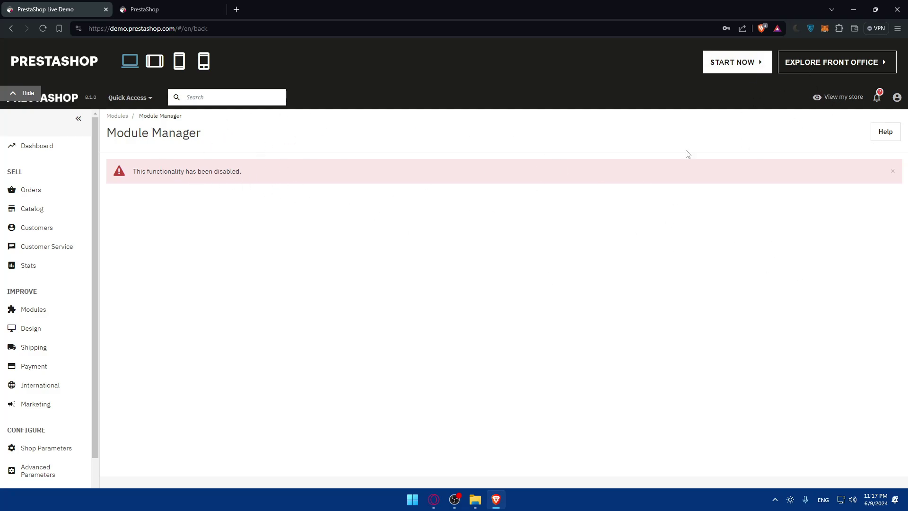
key("alt+Left")
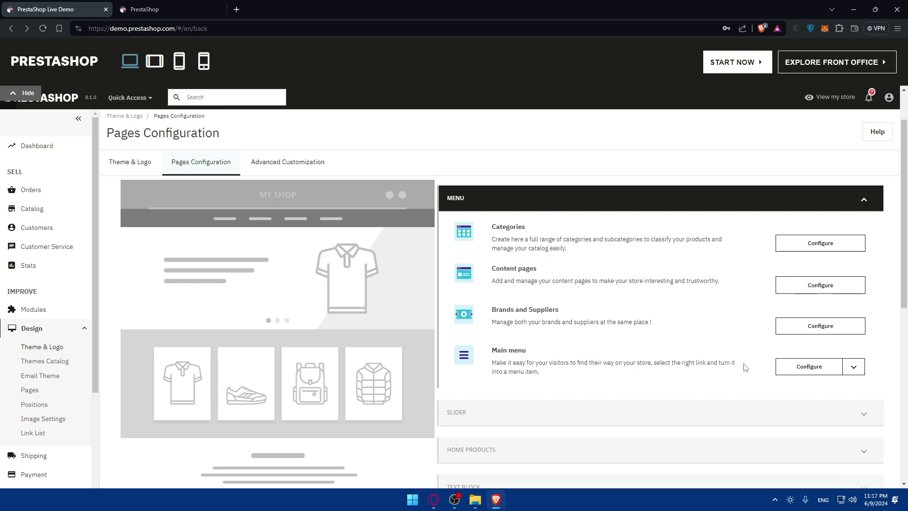
Step: Enable the Image slider module on mobile devices and check its configuration page
left_click(767, 419)
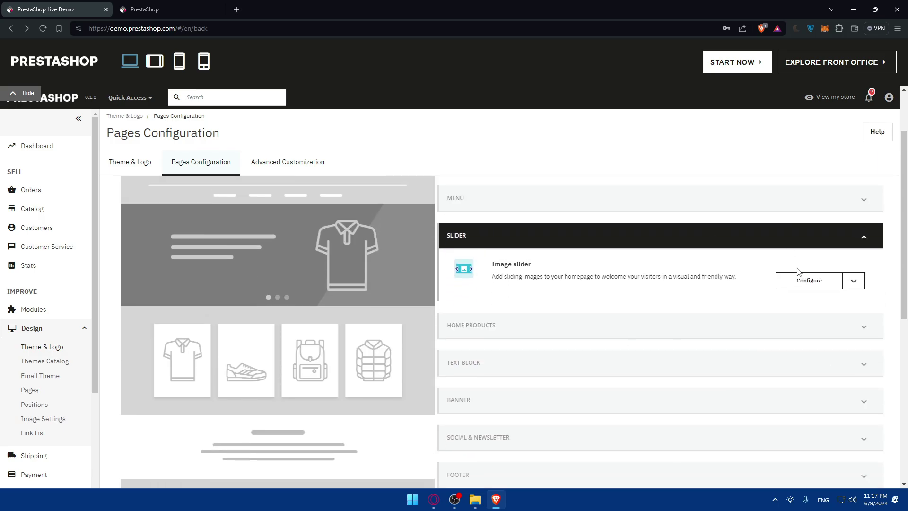
left_click(854, 281)
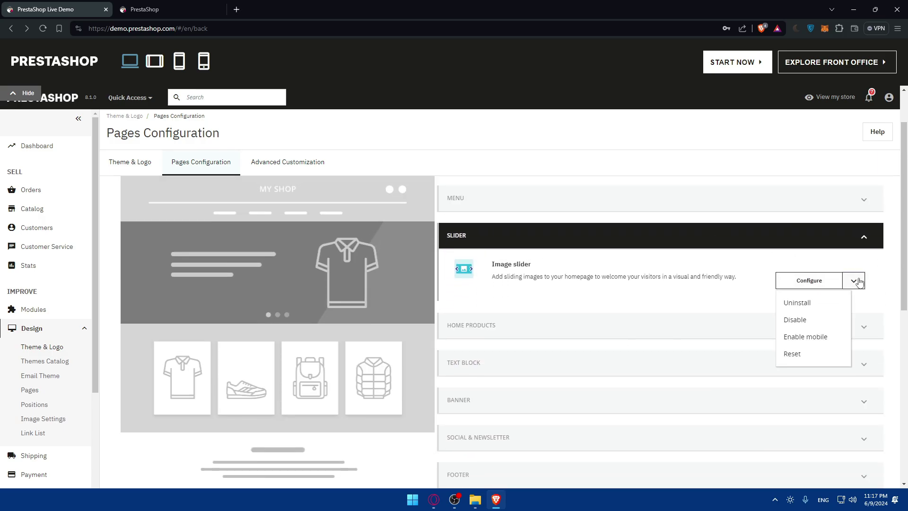
left_click(806, 337)
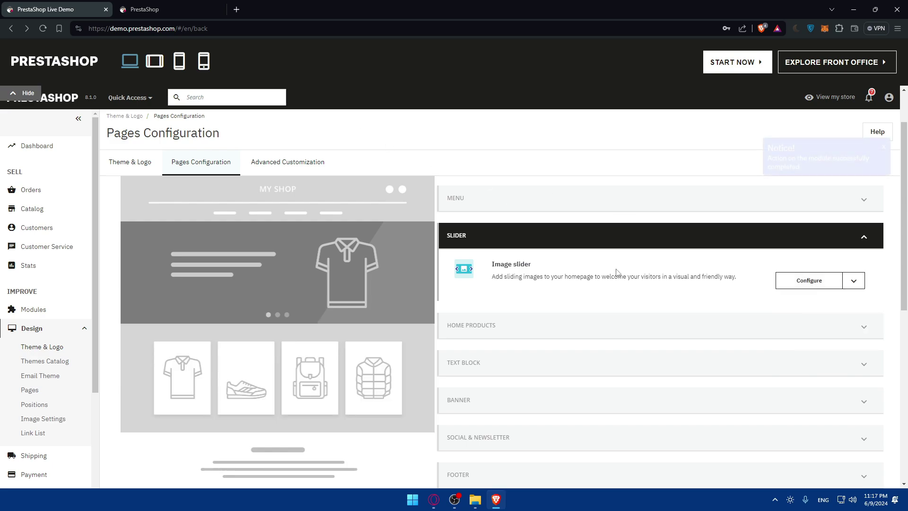
left_click(808, 281)
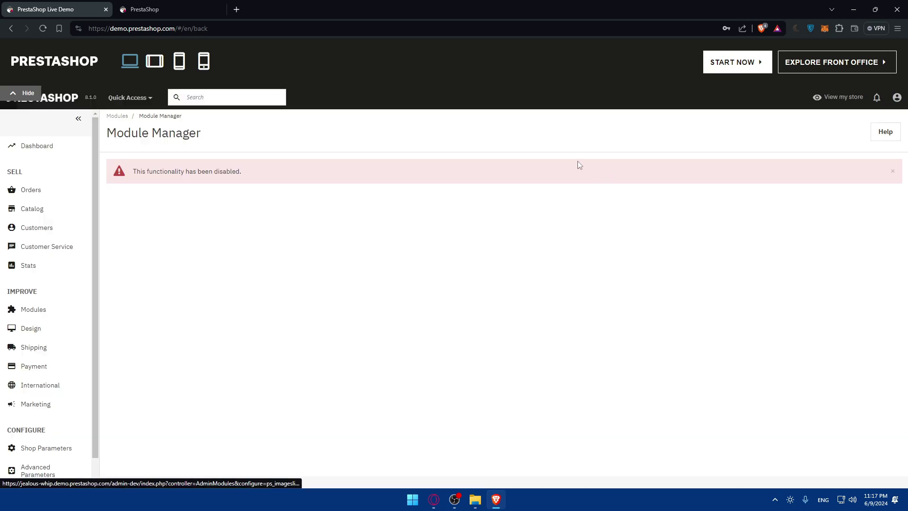
key("alt+Left")
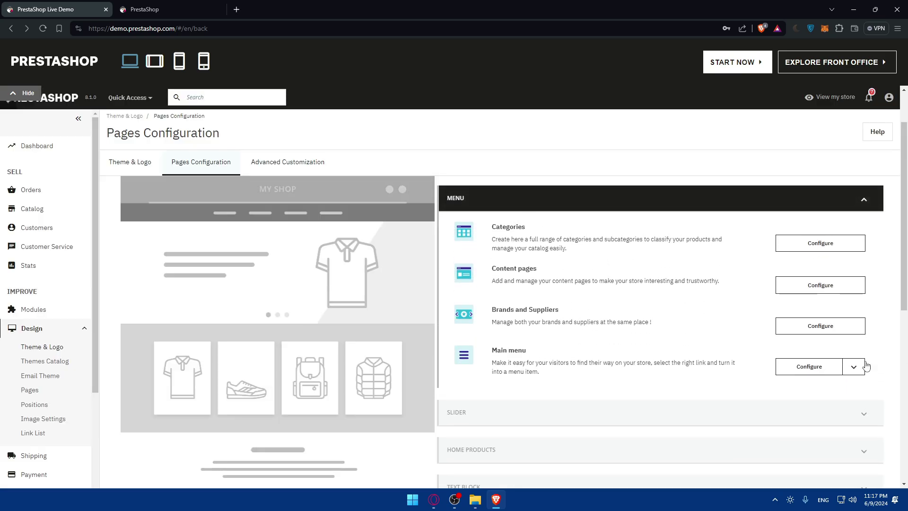
Step: Recheck the Image slider's action list, dismiss it, and expand Home Products
left_click(875, 410)
left_click(854, 280)
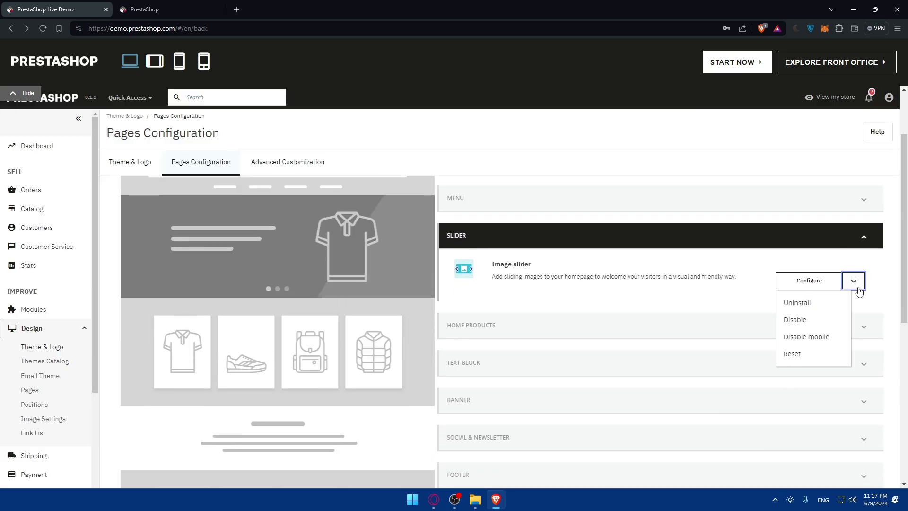
left_click(614, 292)
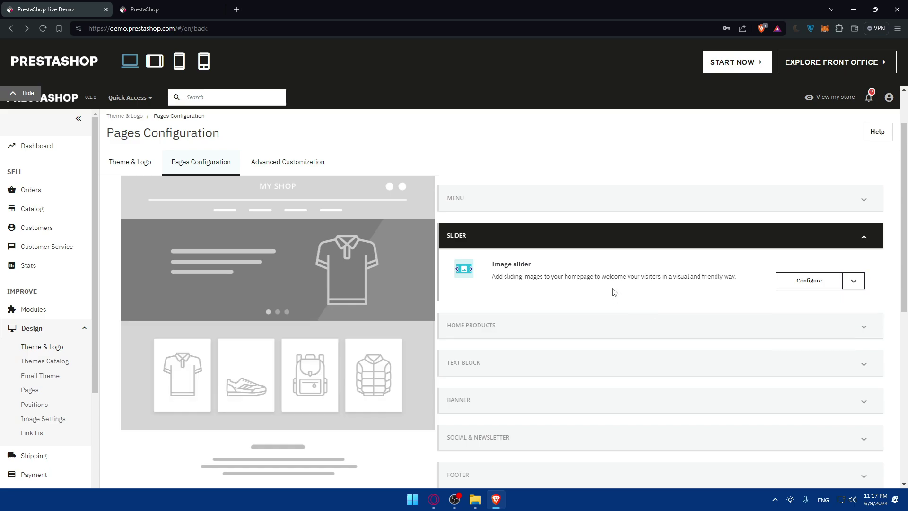
left_click(714, 326)
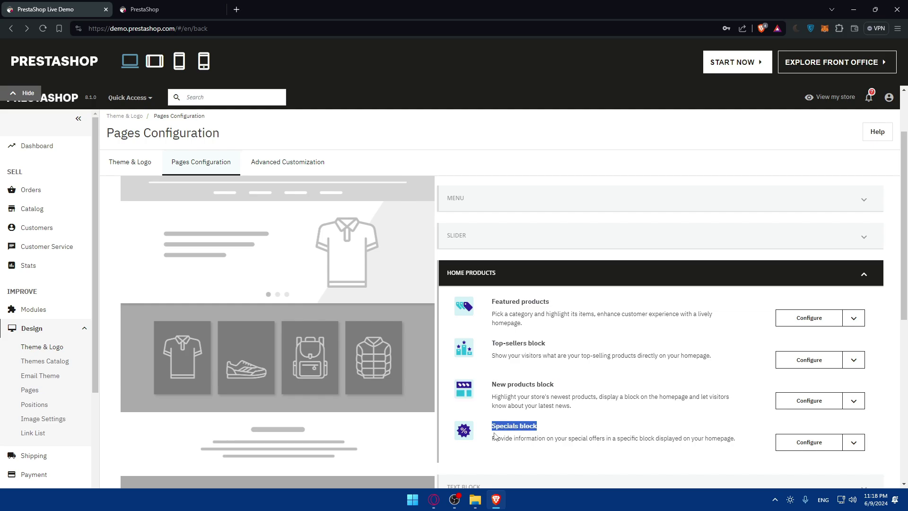
scroll(582, 354, "down", 5)
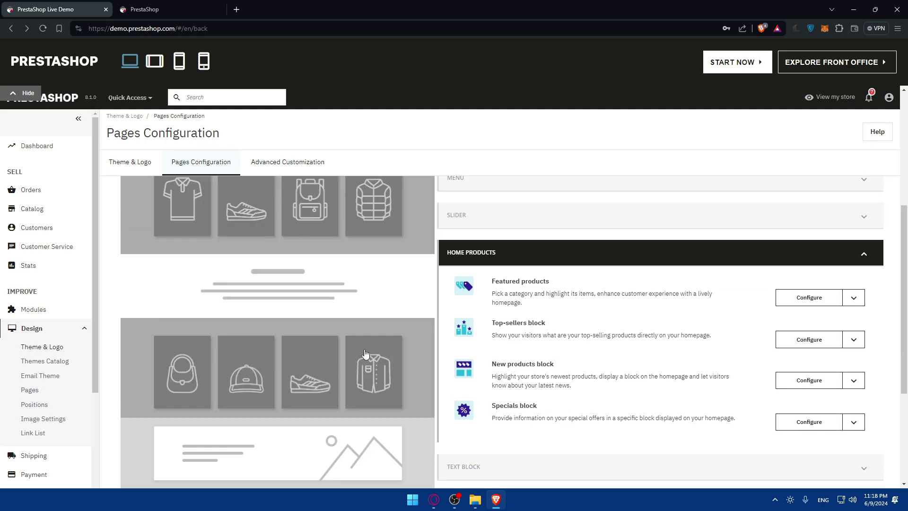
left_click(571, 286)
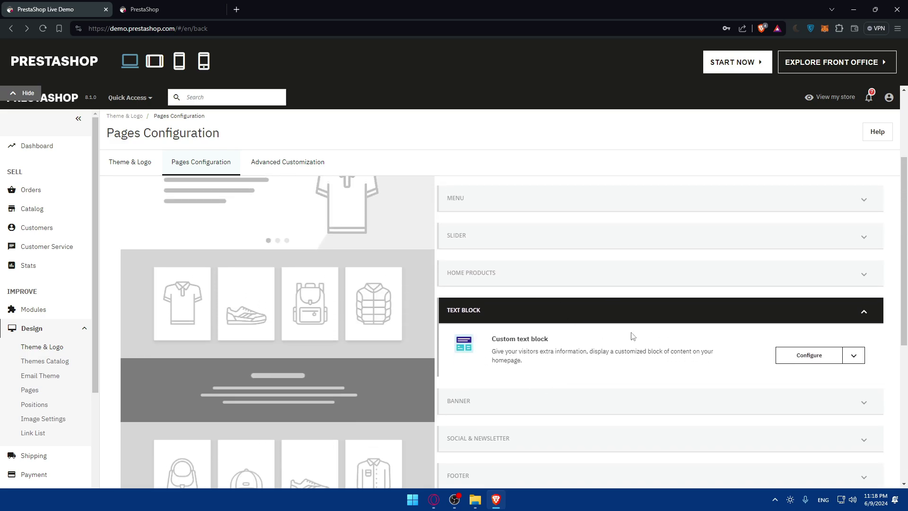
key("ctrl+Tab")
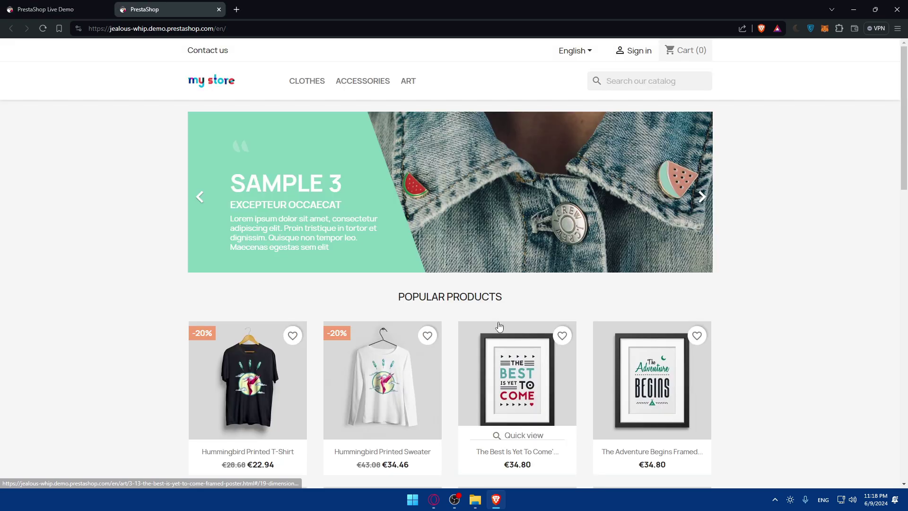
scroll(455, 294, "down", 10)
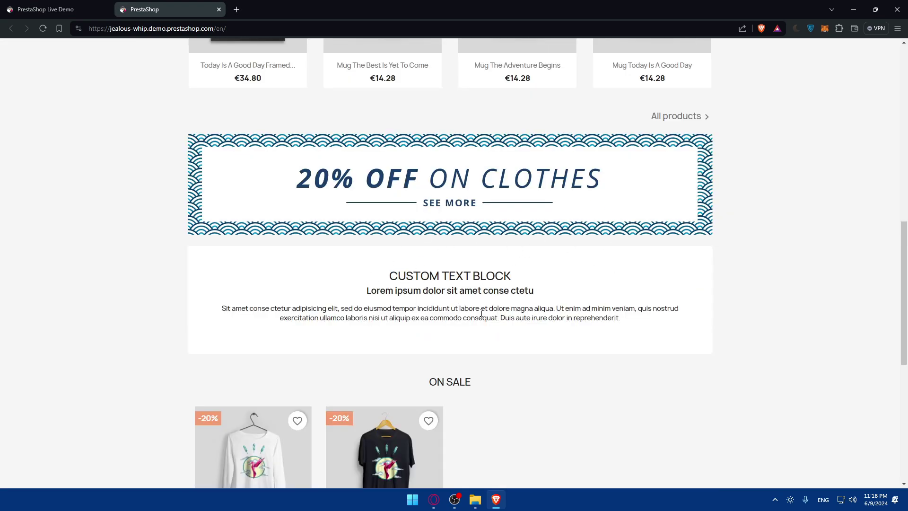
key("ctrl+Tab")
left_click(809, 356)
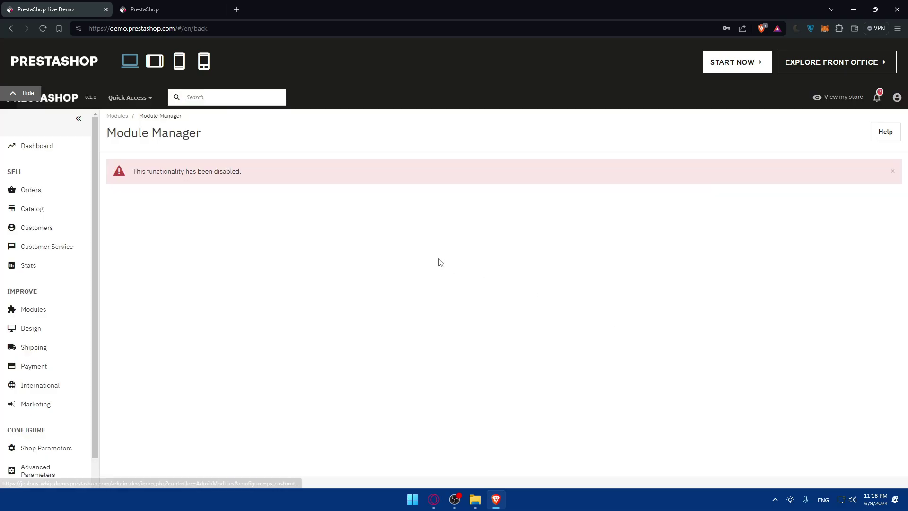
key("alt+Left")
Step: Expand the text block section and view the Custom text block's extra actions
scroll(779, 373, "down", 2)
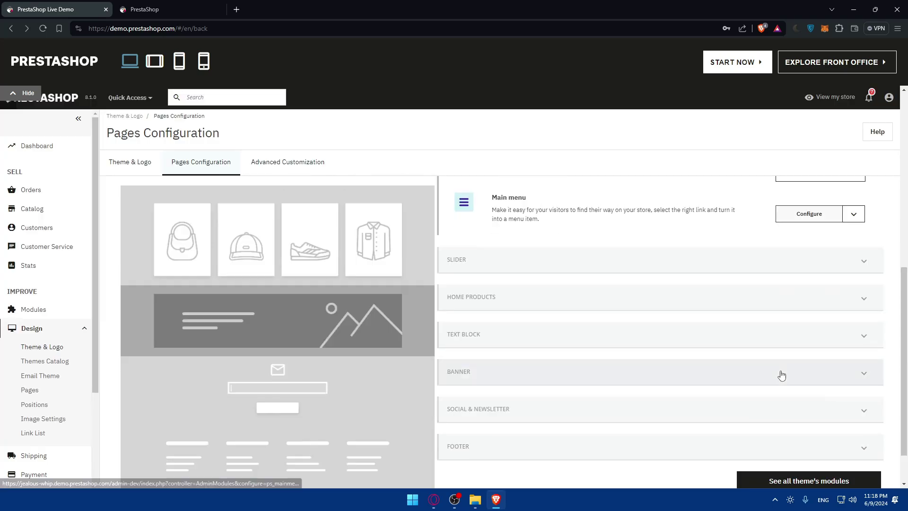
left_click(843, 349)
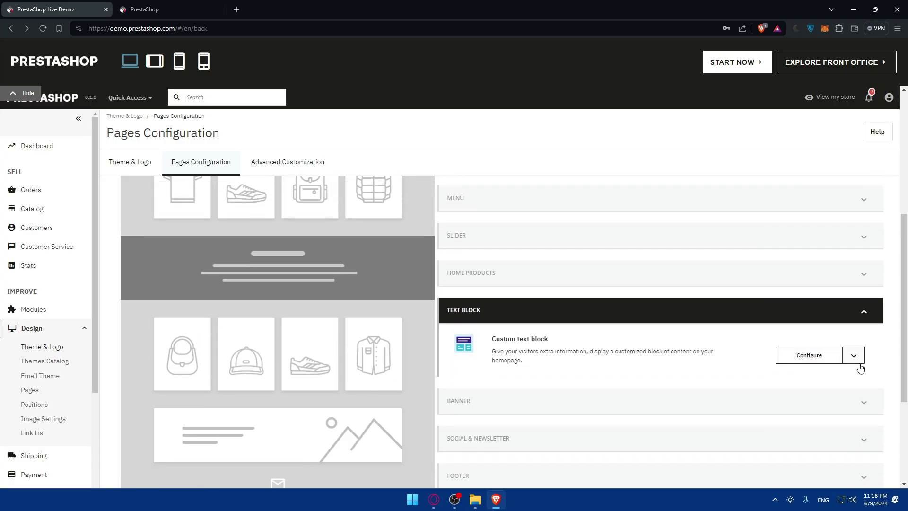
left_click(847, 362)
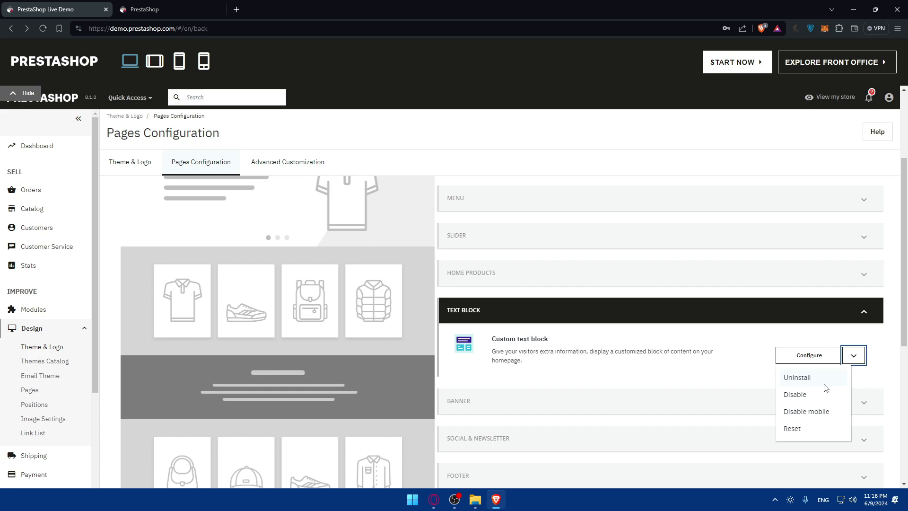
left_click(860, 355)
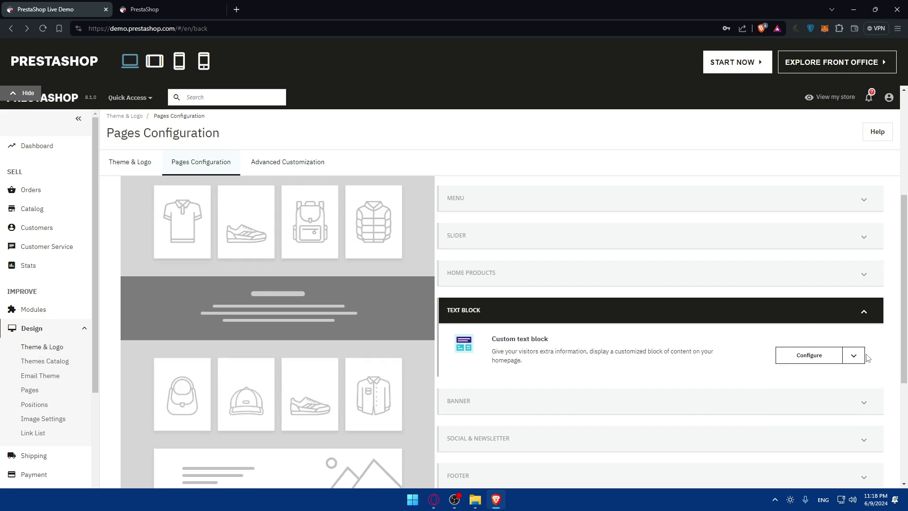
Step: Expand the Banner section and compare it with the storefront's '20% OFF ON CLOTHES' banner
left_click(564, 401)
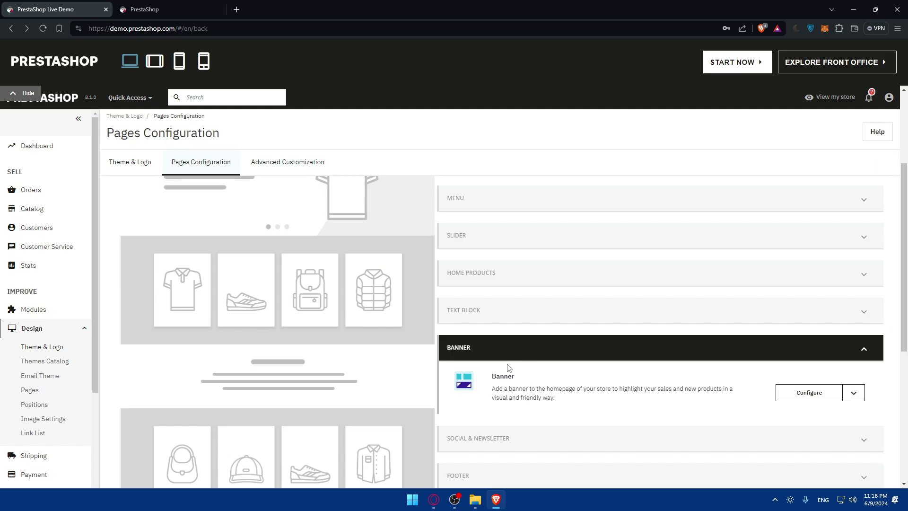
scroll(348, 379, "down", 6)
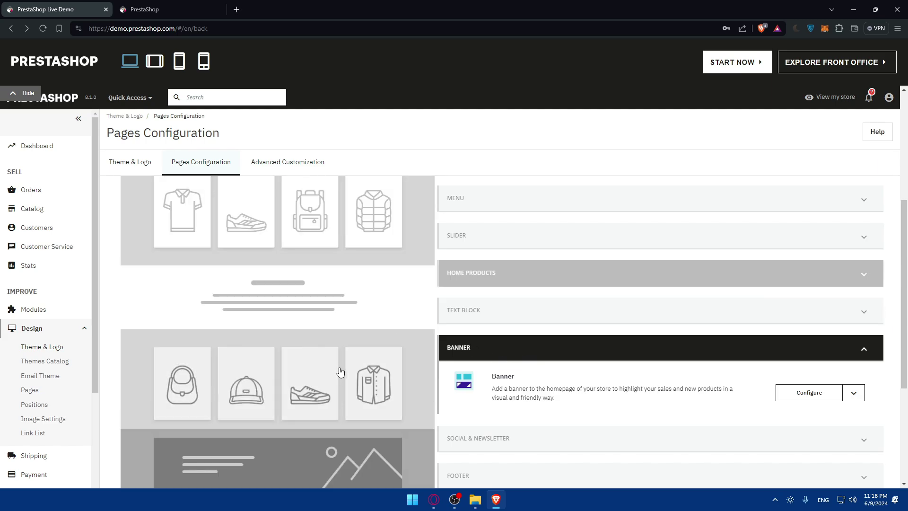
left_click(333, 305)
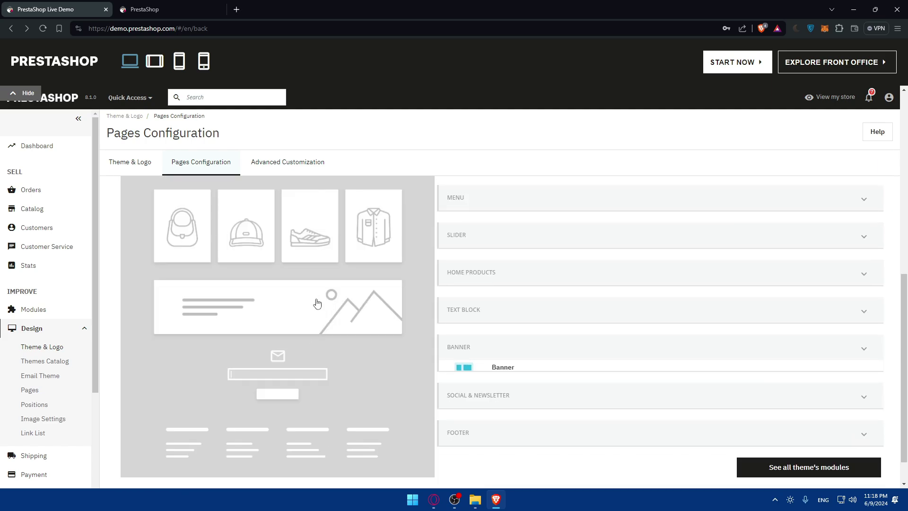
scroll(426, 199, "down", 7)
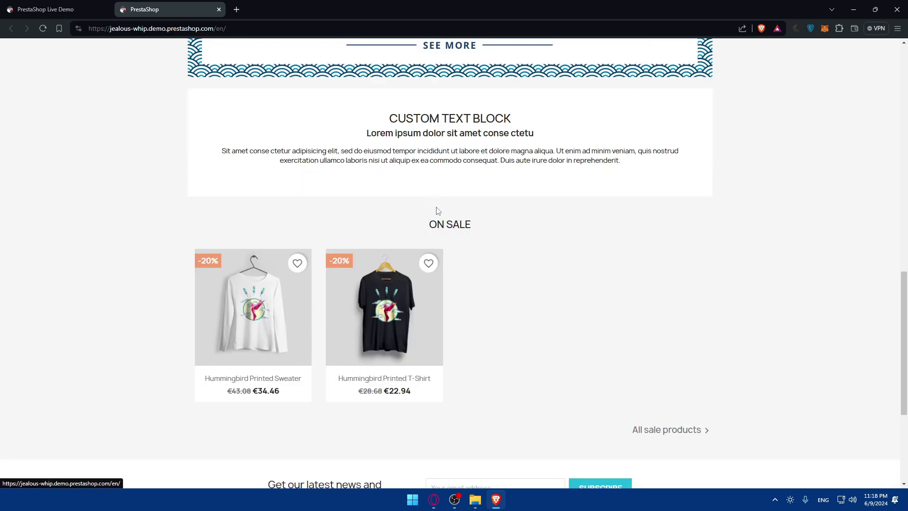
scroll(449, 223, "up", 6)
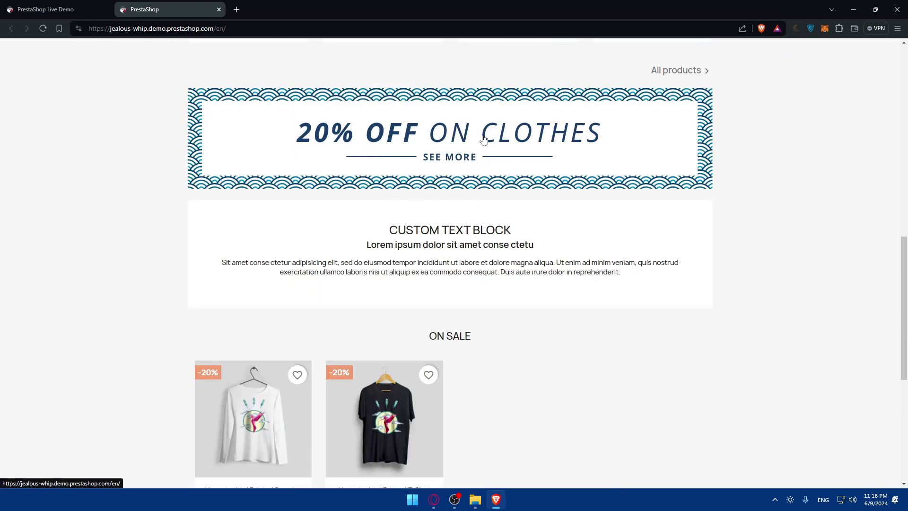
key("ctrl+Tab")
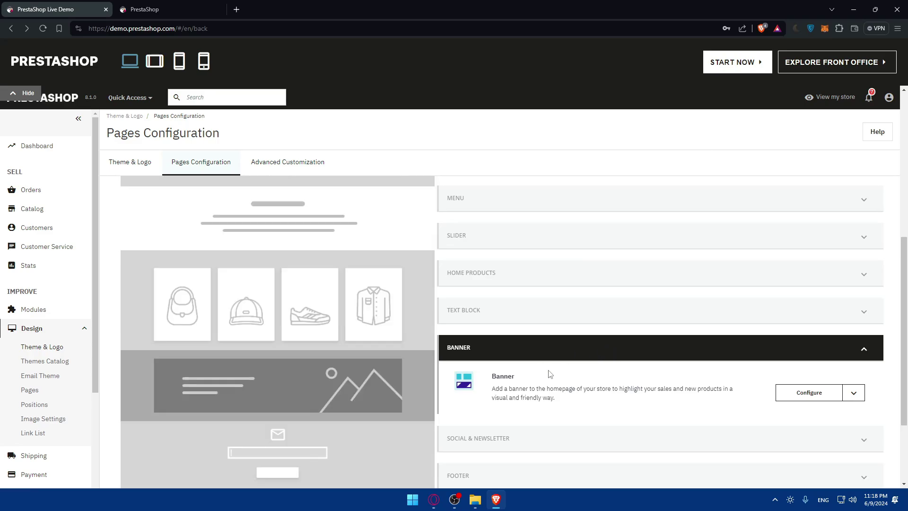
Step: Expand Social & Newsletter and compare it with the storefront's newsletter block
left_click(580, 440)
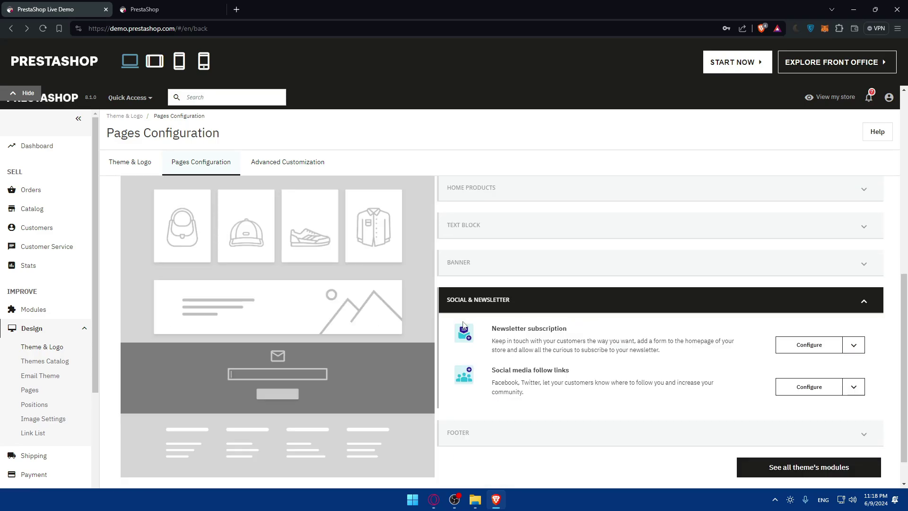
key("ctrl+Tab")
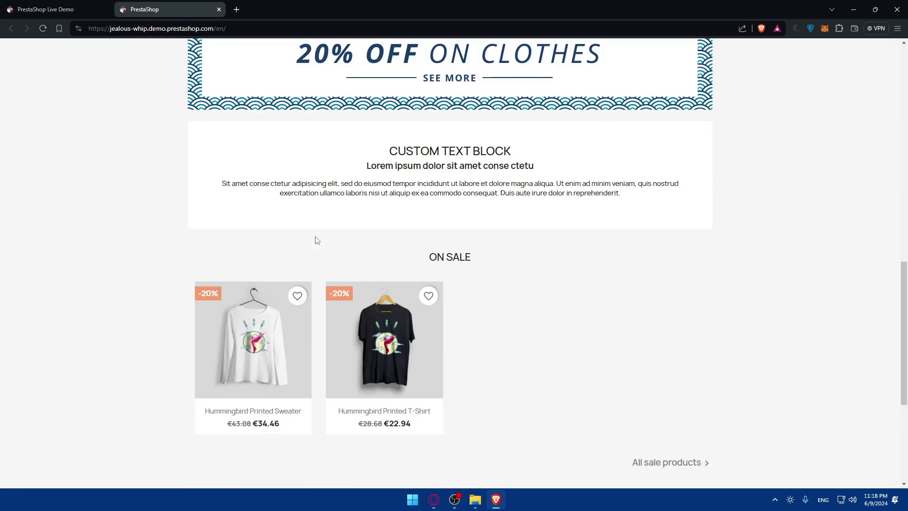
scroll(340, 246, "down", 5)
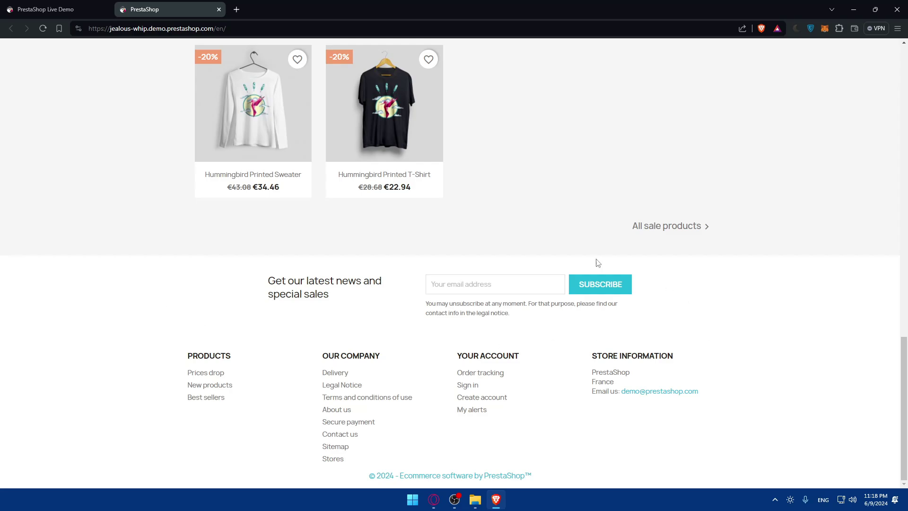
key("ctrl+Tab")
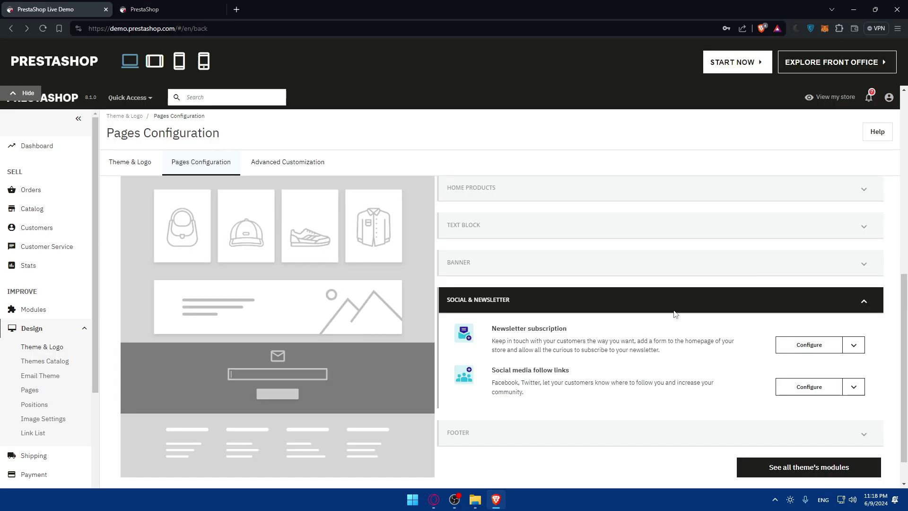
Step: Expand the Footer section and compare it with the storefront's footer links
left_click(487, 429)
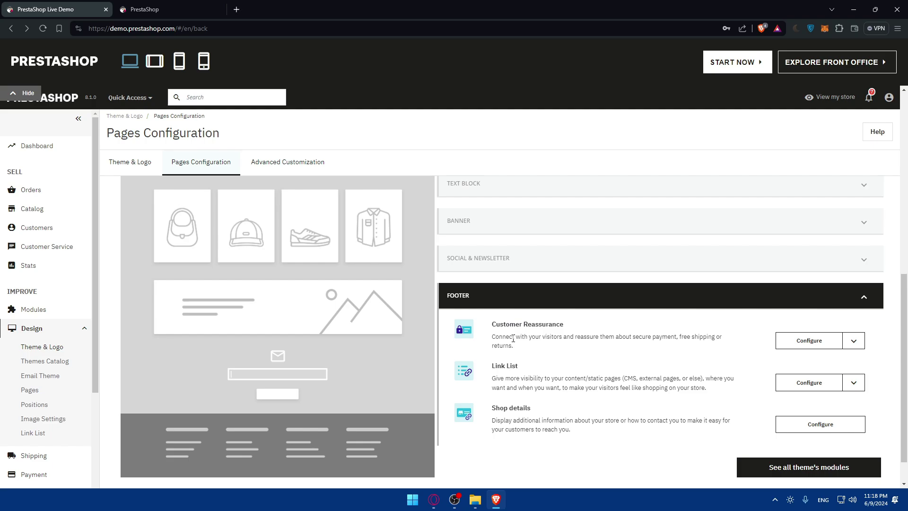
key("ctrl+Tab")
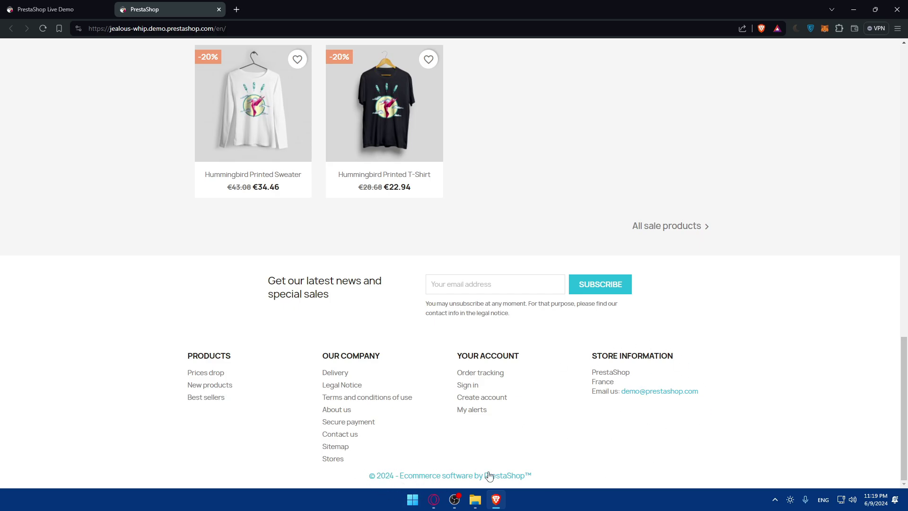
key("ctrl+Tab")
key("ctrl+Tab")
scroll(484, 372, "up", 7)
key("ctrl+Tab")
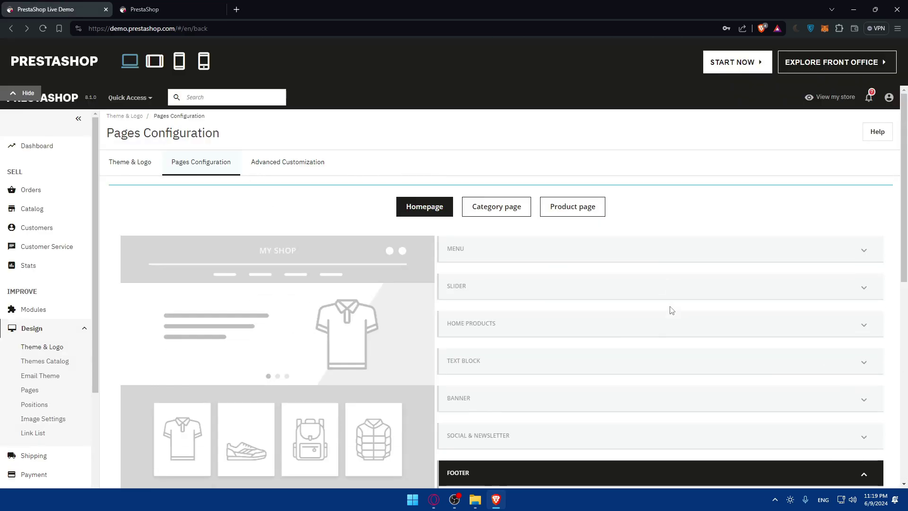
left_click(155, 61)
left_click(180, 62)
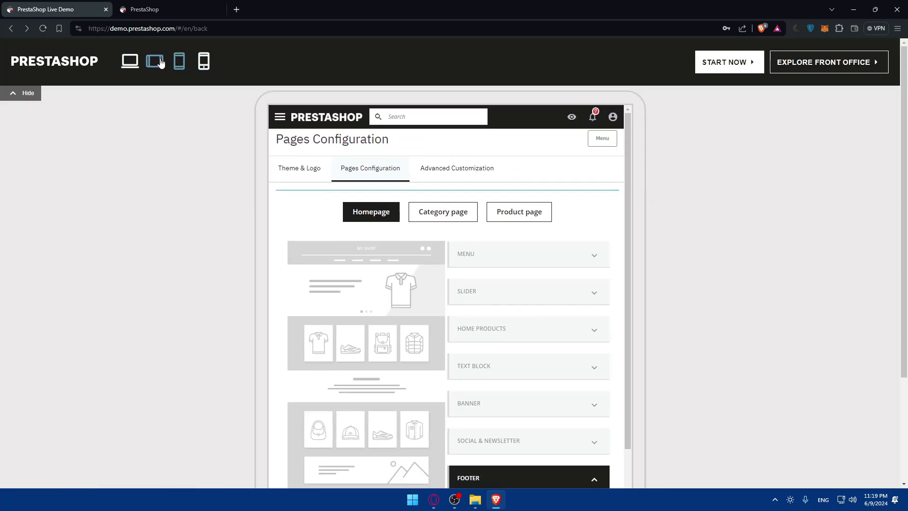
left_click(204, 61)
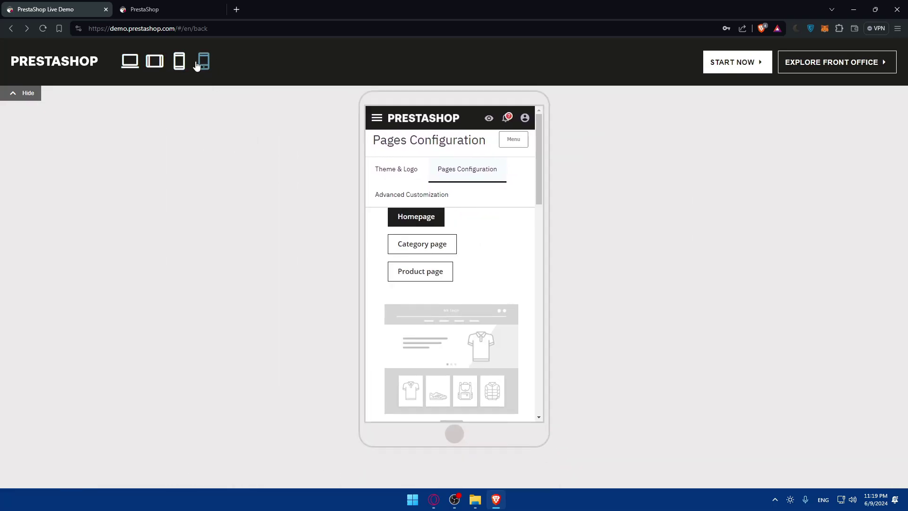
left_click(130, 61)
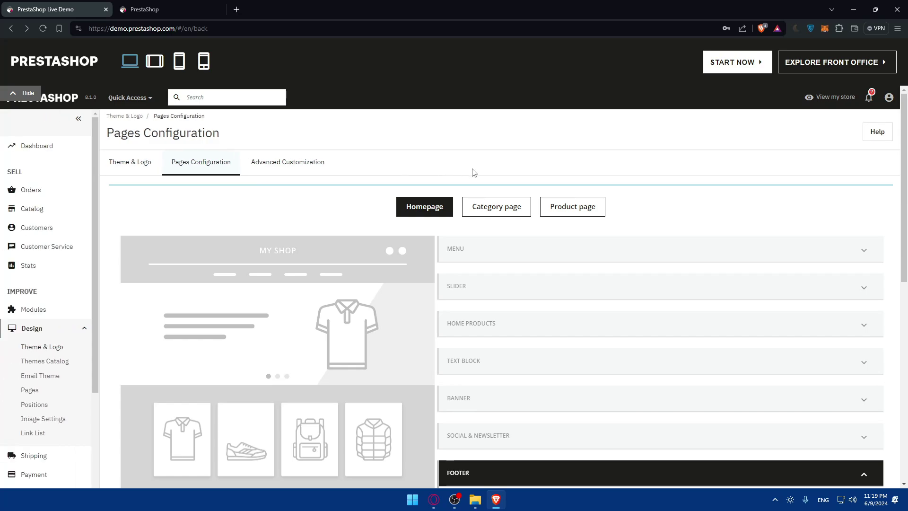